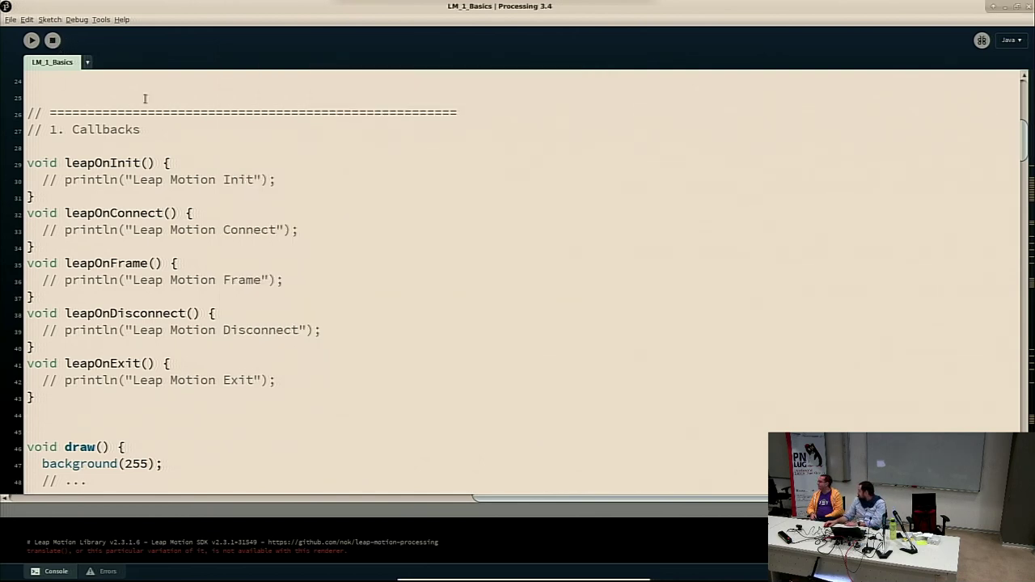
# Open the recent leap_send sketch and highlight its oscP5 and netP5 import lines
pyautogui.click(12, 19)
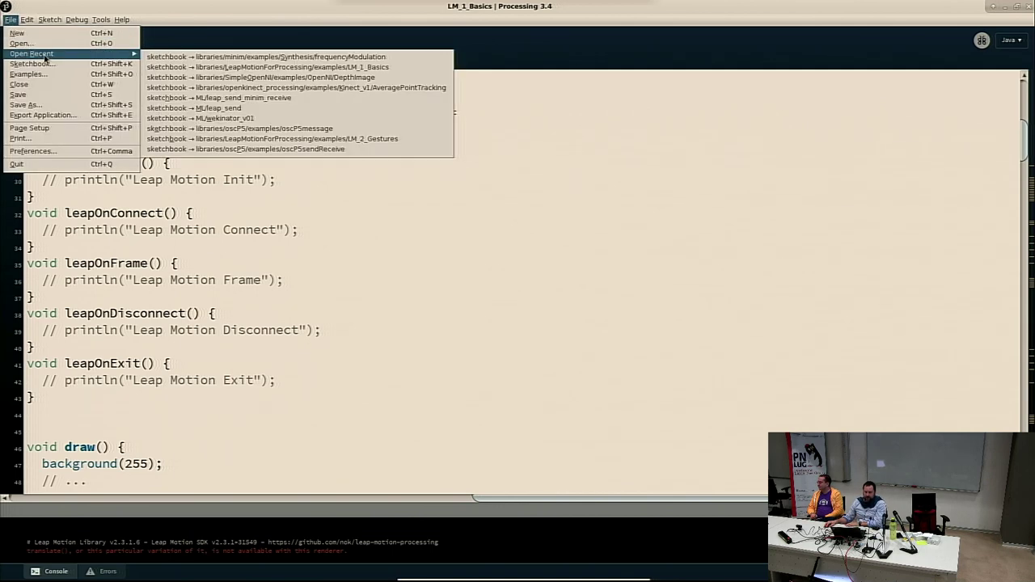
pyautogui.moveTo(113, 53)
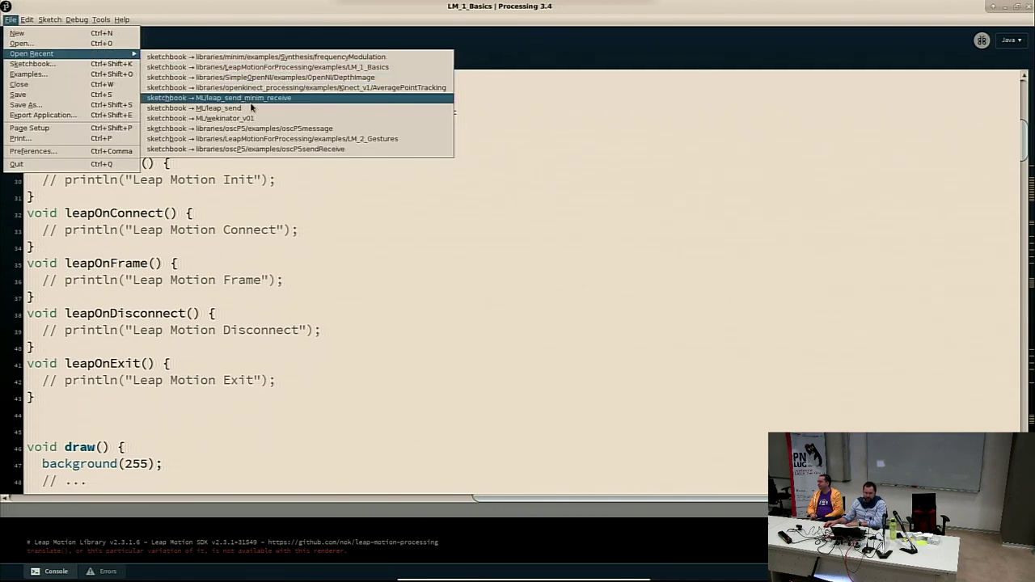
pyautogui.click(219, 107)
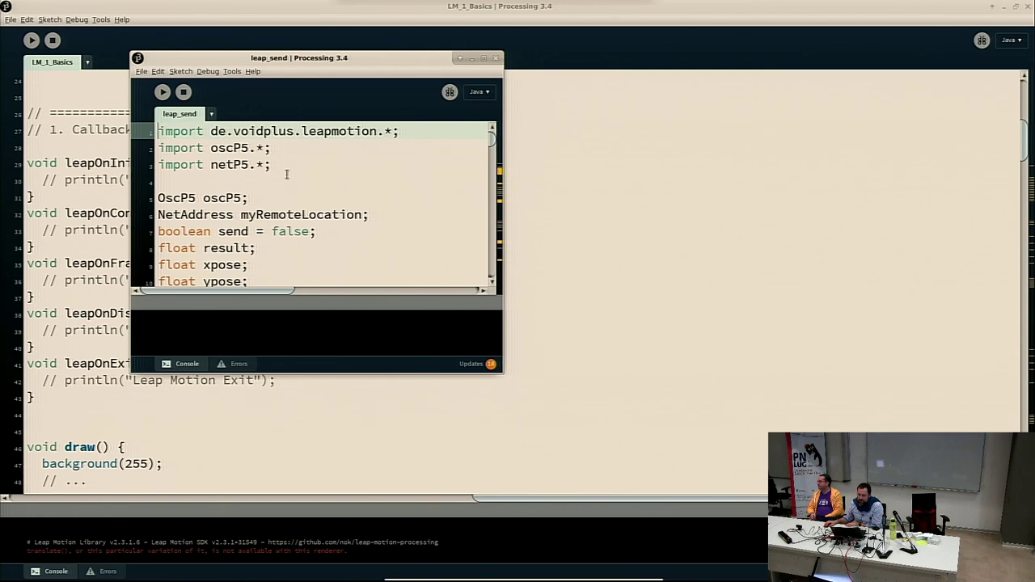
pyautogui.moveTo(286, 174); pyautogui.dragTo(149, 151)
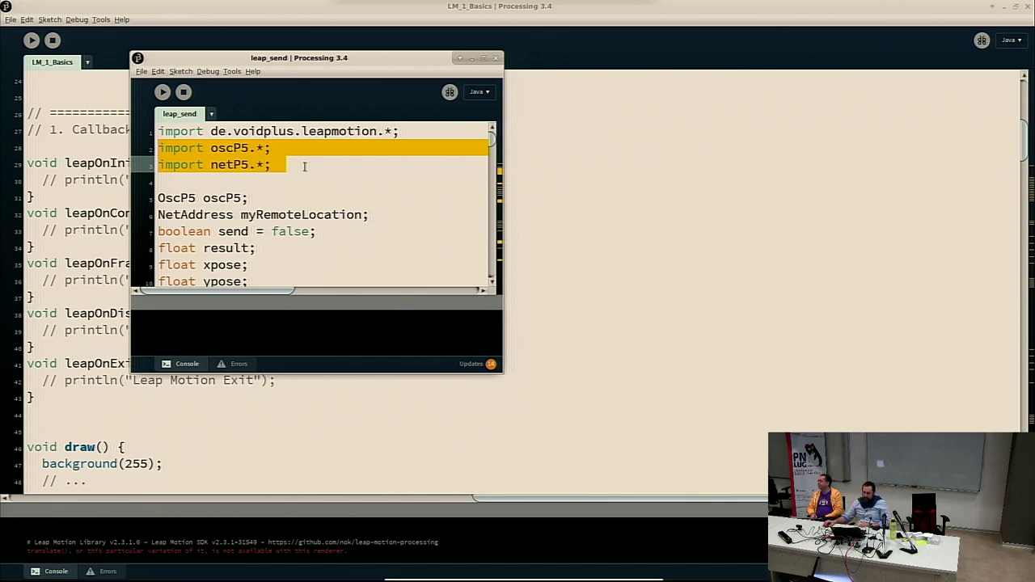
pyautogui.moveTo(223, 60); pyautogui.dragTo(204, 84)
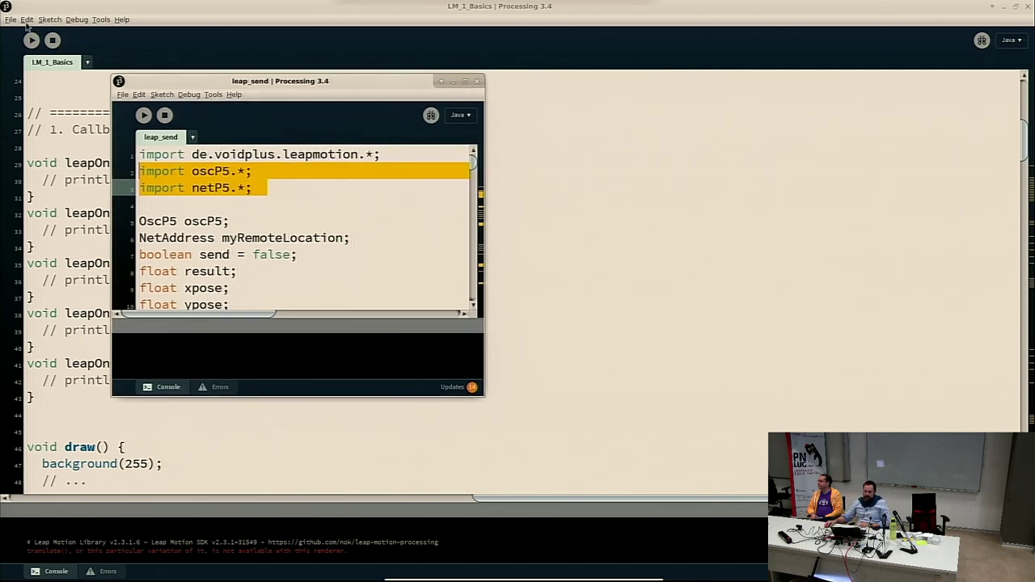
# Open the recent leap_send_minim_receive sketch and minimize the LM_1_Basics window
pyautogui.click(10, 19)
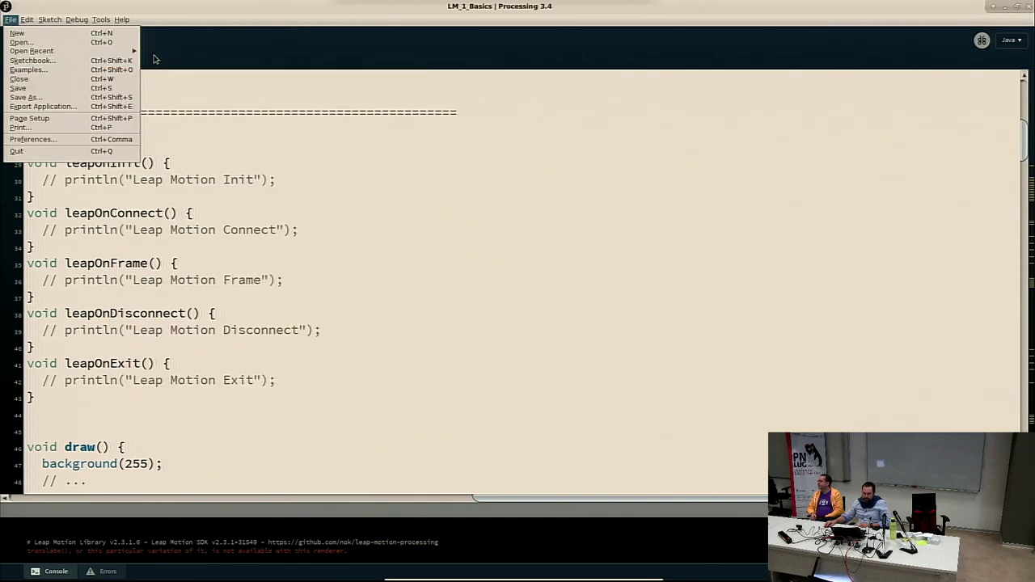
pyautogui.moveTo(125, 51)
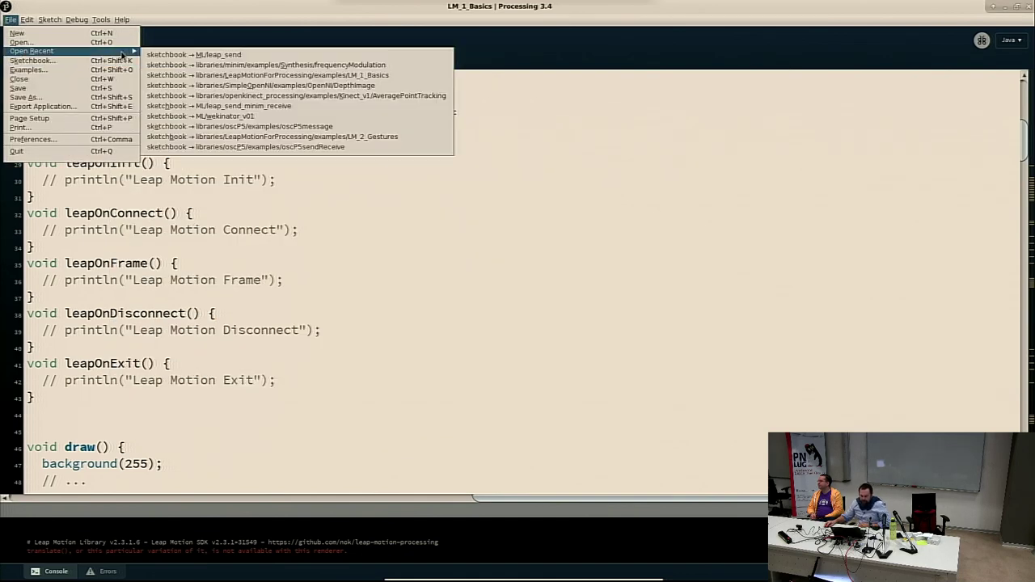
pyautogui.click(262, 106)
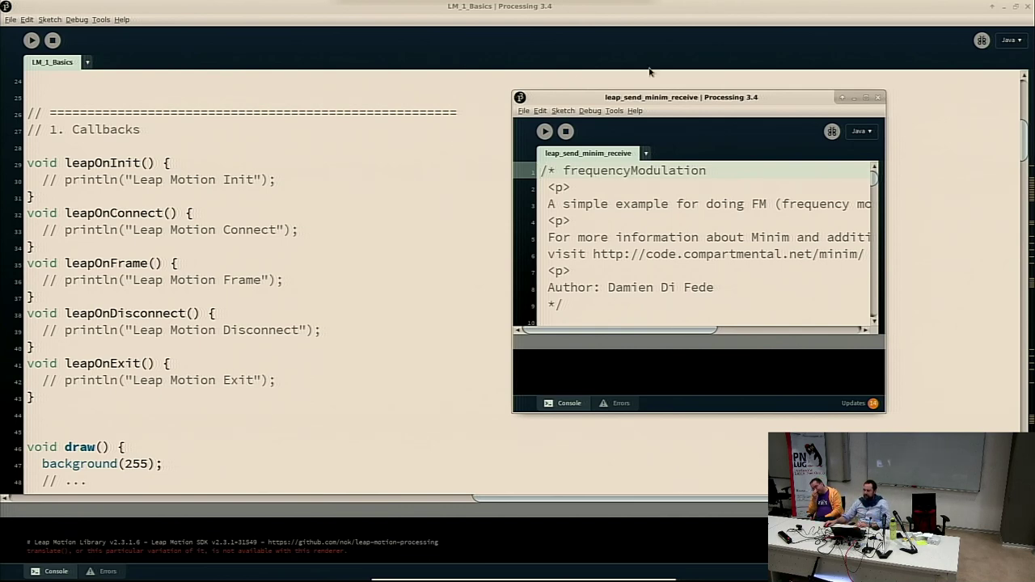
pyautogui.click(1007, 10)
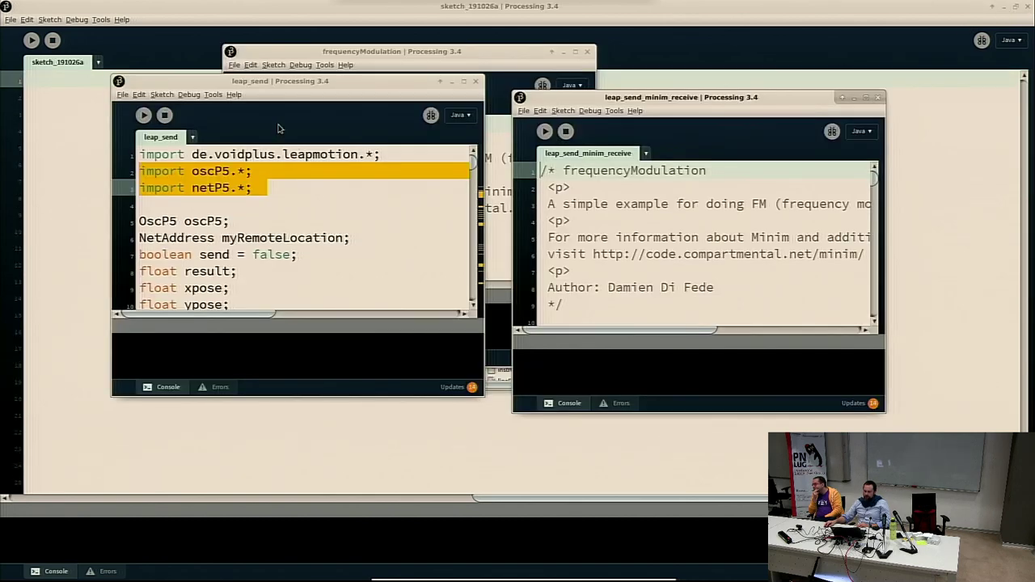
# Run the leap_send sketch and move its output window away from the leap_send_minim_receive code
pyautogui.moveTo(298, 82); pyautogui.dragTo(262, 65)
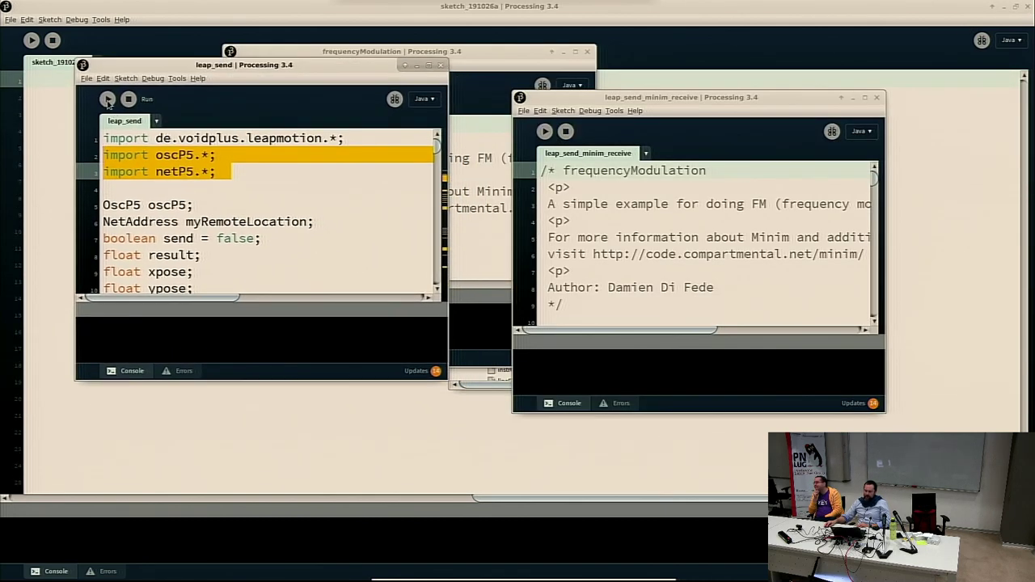
pyautogui.click(108, 98)
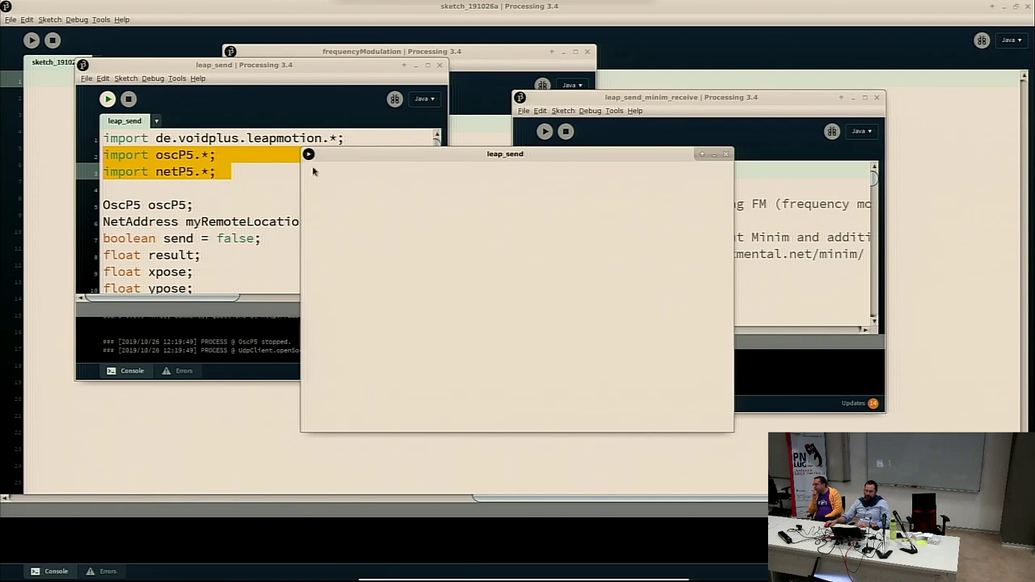
pyautogui.moveTo(416, 142); pyautogui.dragTo(242, 126)
# Switch to the Wekinator New Project window and arrange it beside the leap_send output window
pyautogui.moveTo(513, 576)
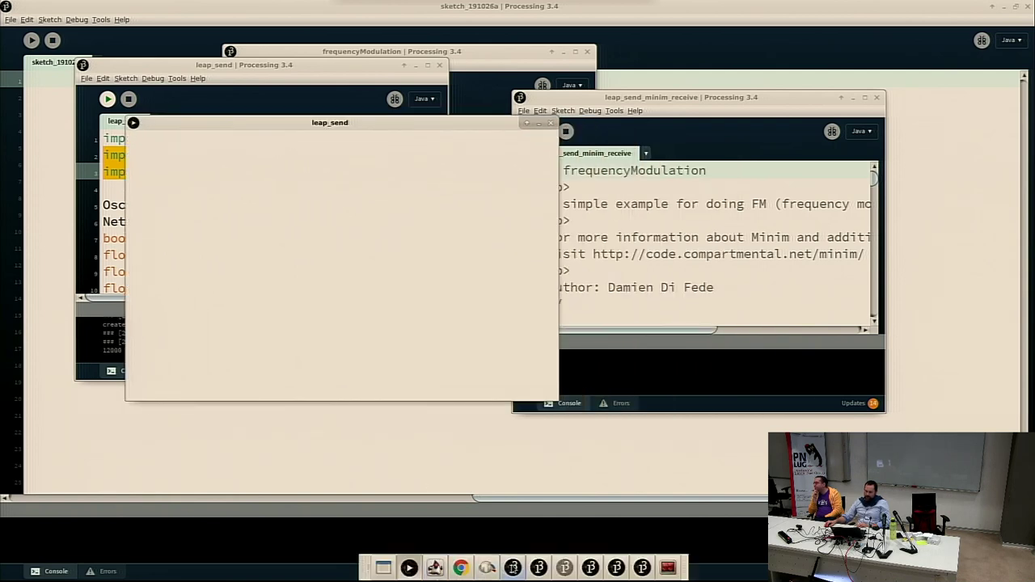
pyautogui.click(435, 567)
pyautogui.moveTo(533, 149); pyautogui.dragTo(722, 150)
pyautogui.click(524, 133)
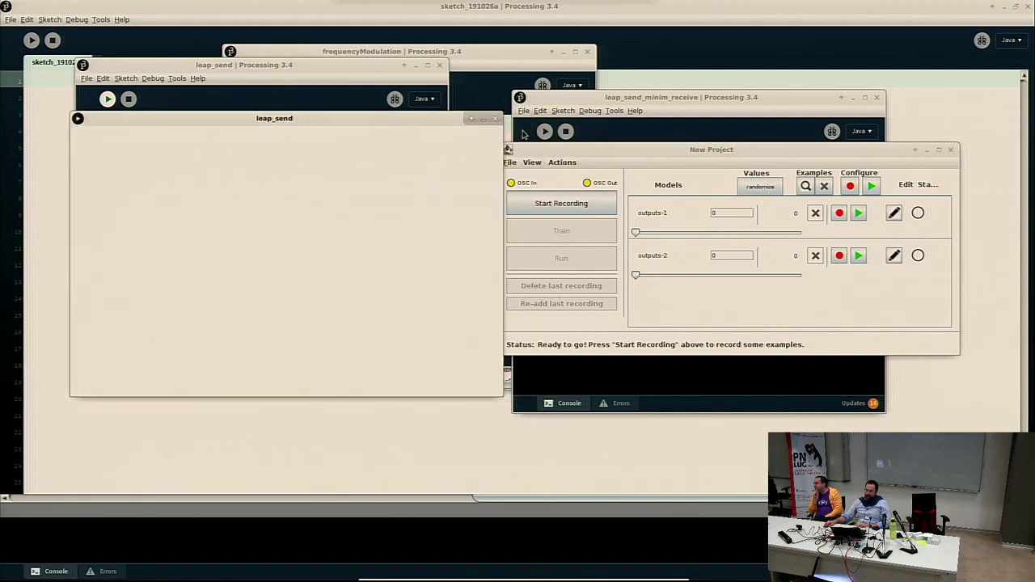
pyautogui.moveTo(586, 154); pyautogui.dragTo(615, 131)
pyautogui.click(270, 218)
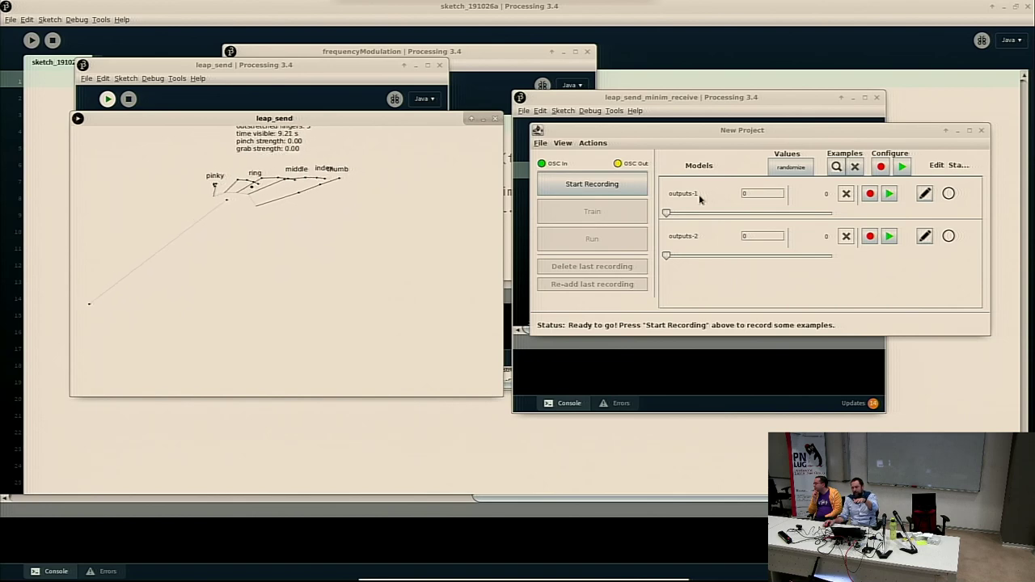
# Exclude outputs-2 from recording and record a set of hand examples for outputs-1 at value 0
pyautogui.click(872, 236)
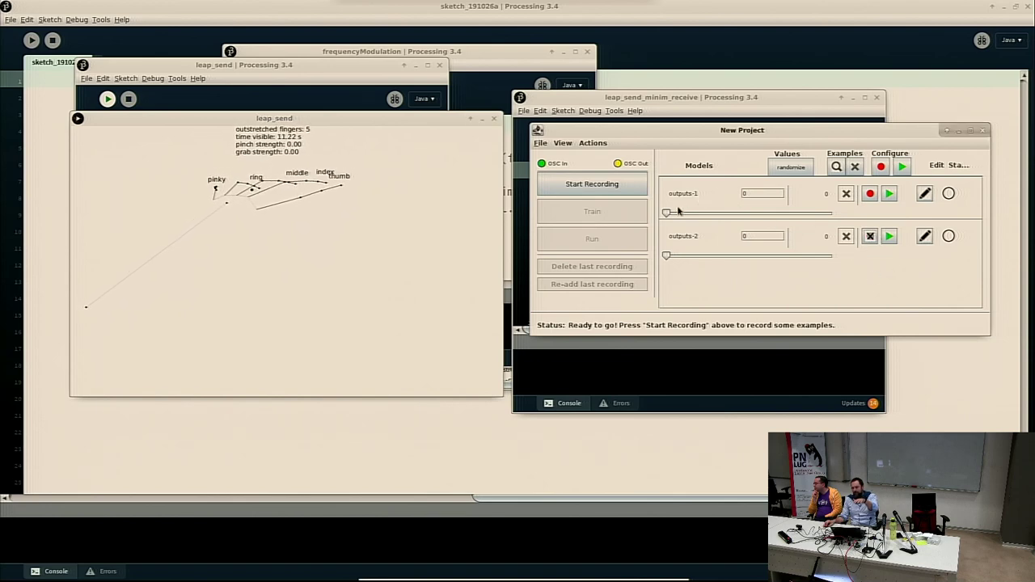
pyautogui.click(597, 187)
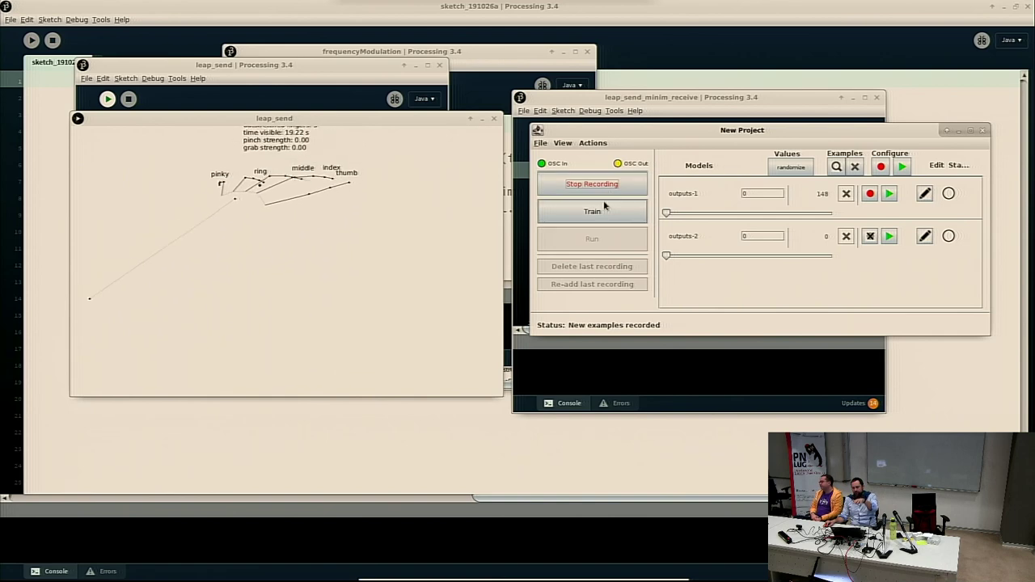
pyautogui.click(607, 188)
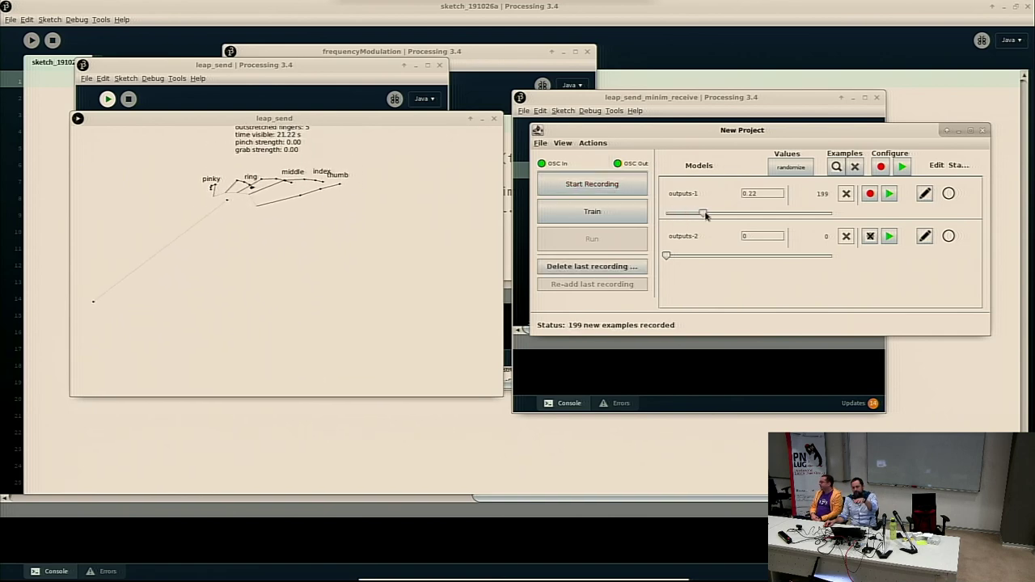
# Record two more sets of hand examples for outputs-1, one at value 0.41 and one at 0.99
pyautogui.click(601, 186)
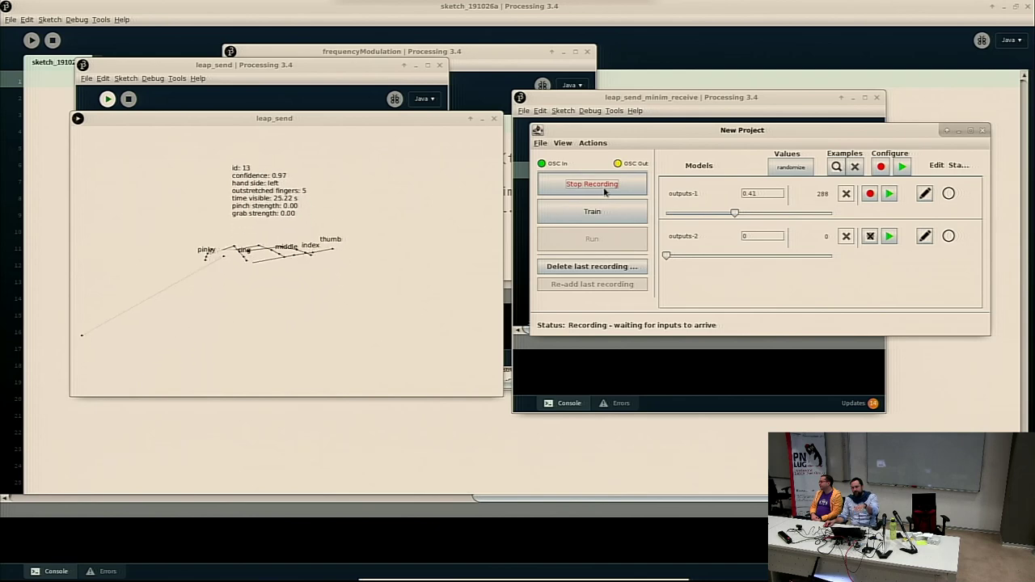
pyautogui.click(604, 186)
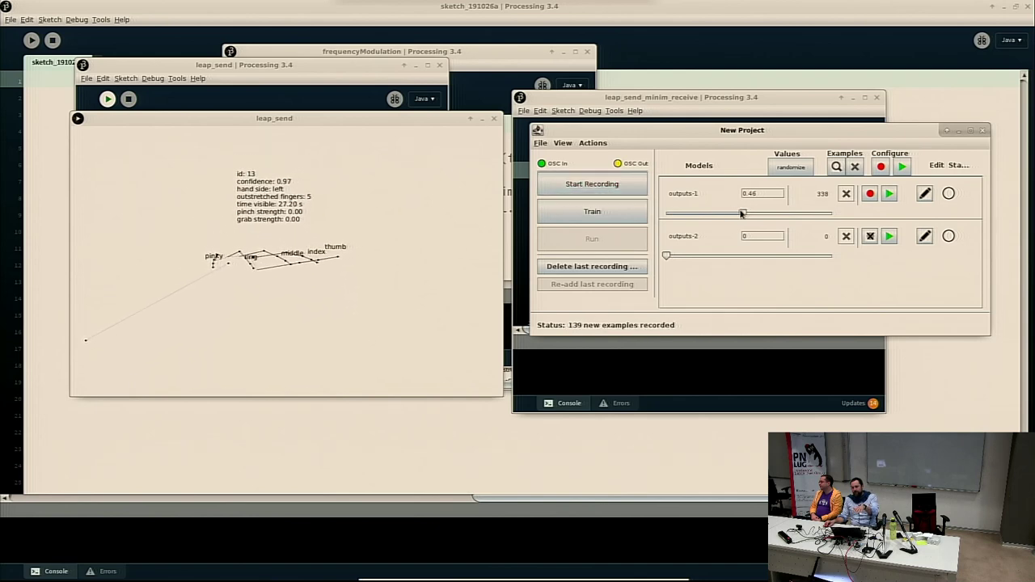
pyautogui.click(620, 187)
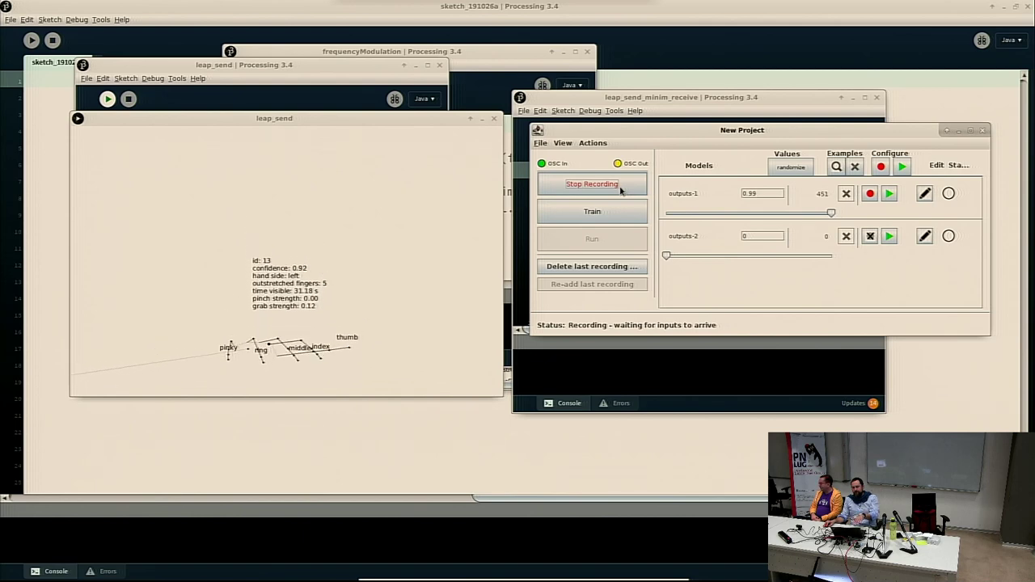
pyautogui.click(621, 187)
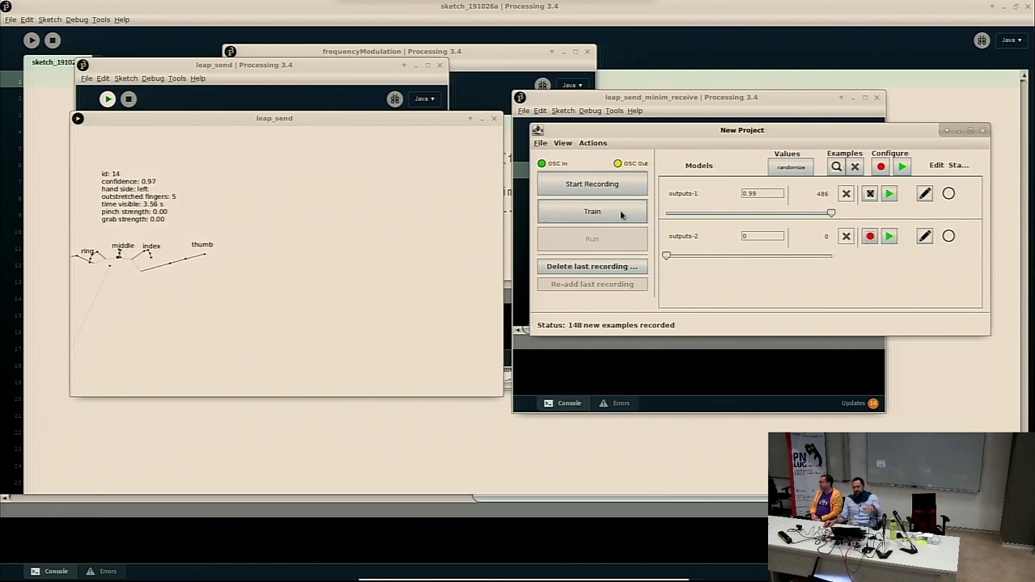
# Switch recording from outputs-1 to outputs-2 and record a set of hand examples at value 0
pyautogui.click(600, 188)
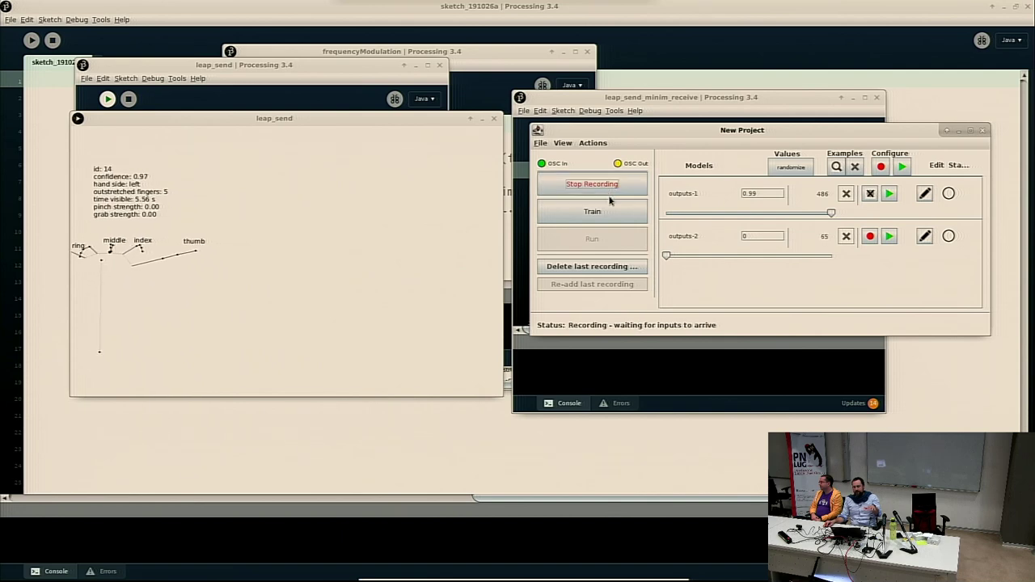
pyautogui.click(613, 188)
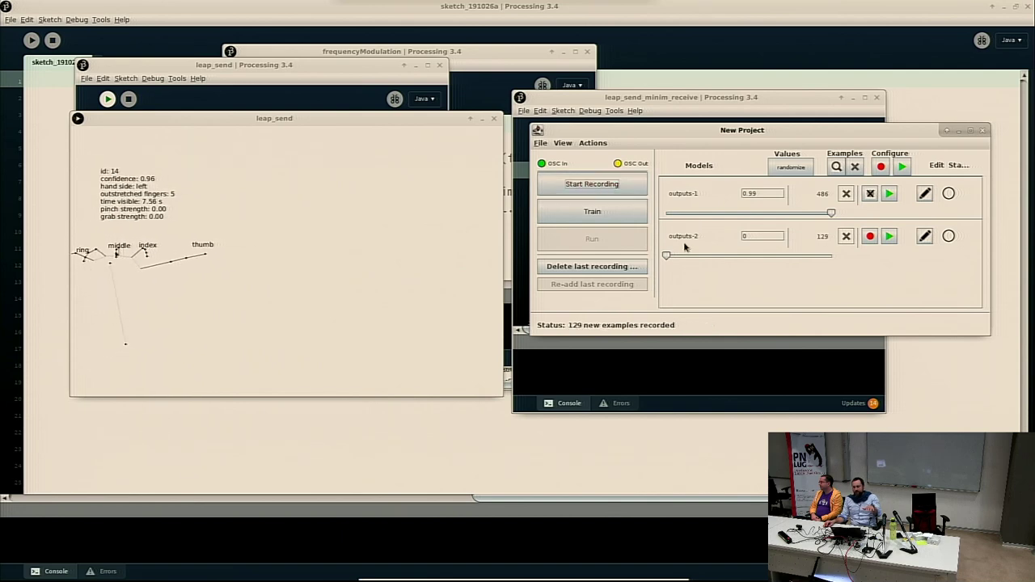
# Set the outputs-2 value to 0.49 and train both models on the recorded examples
pyautogui.moveTo(668, 255); pyautogui.dragTo(746, 255)
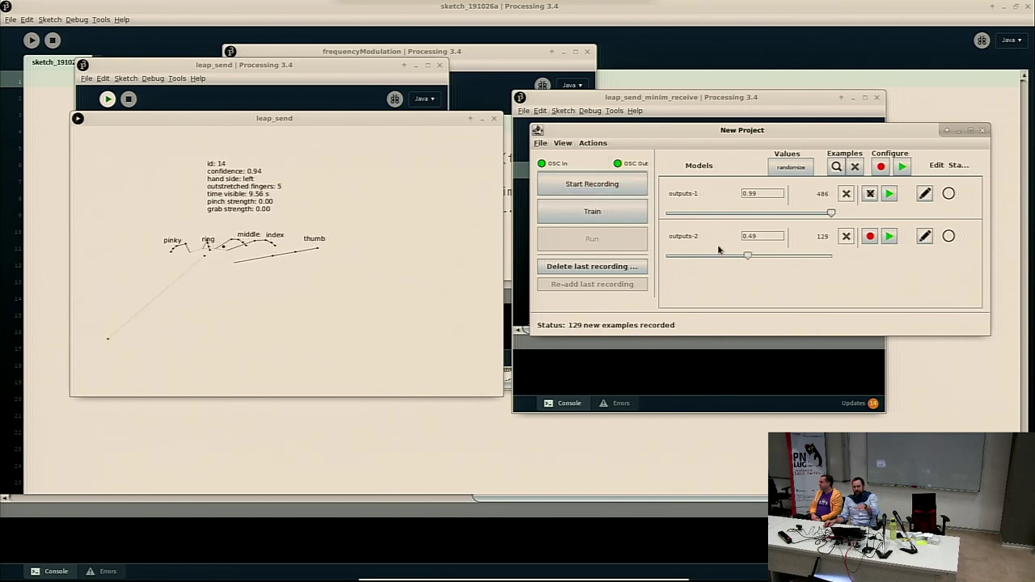
pyautogui.click(599, 213)
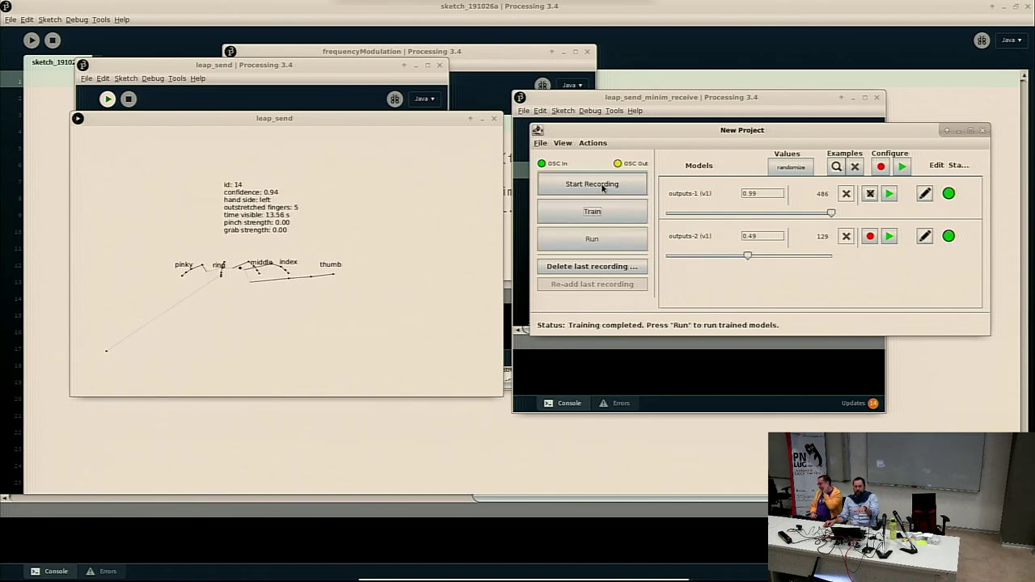
pyautogui.click(608, 209)
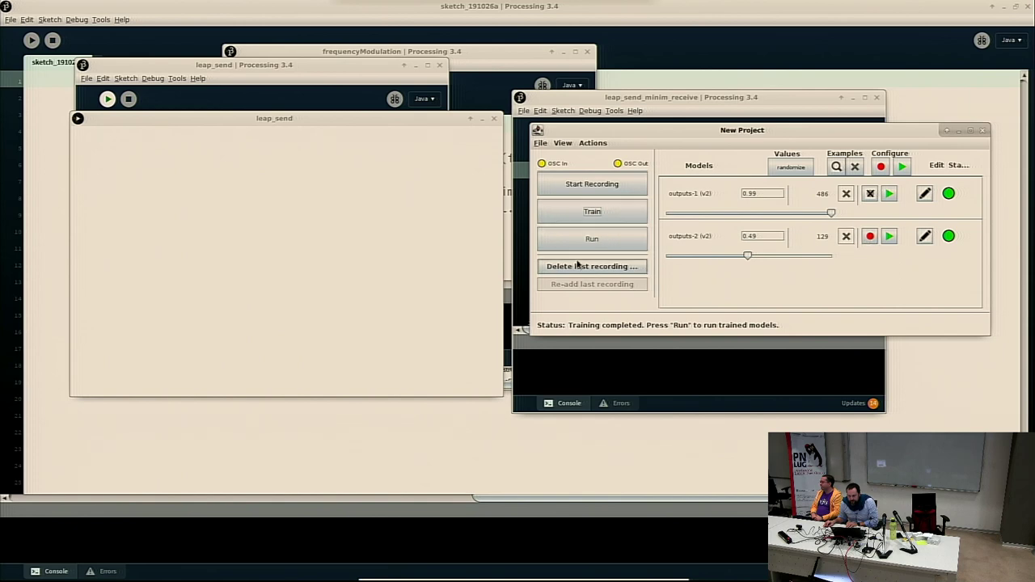
# Delete all recorded example sets, from #4 back to #1, for both outputs
pyautogui.click(577, 266)
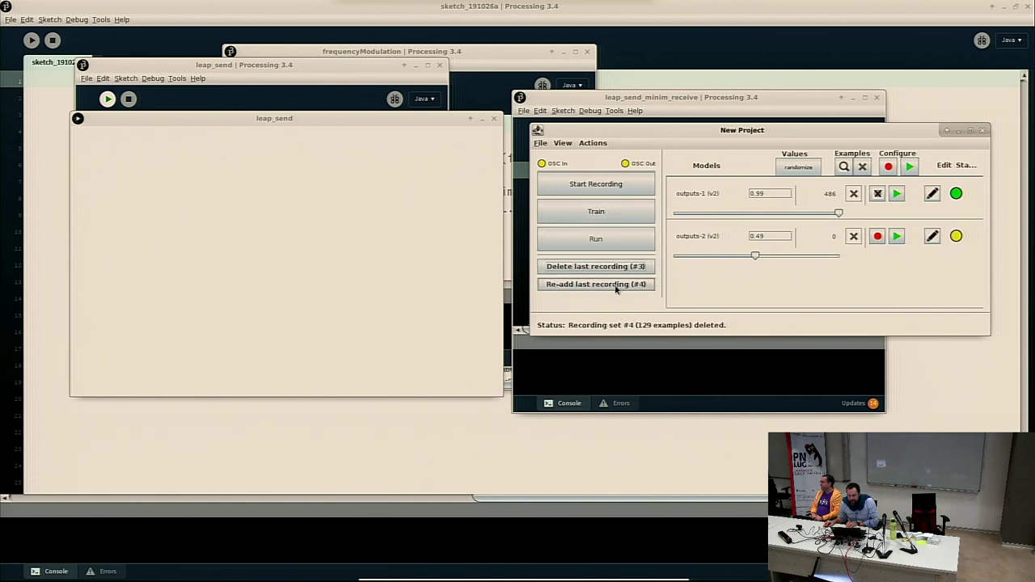
pyautogui.click(615, 285)
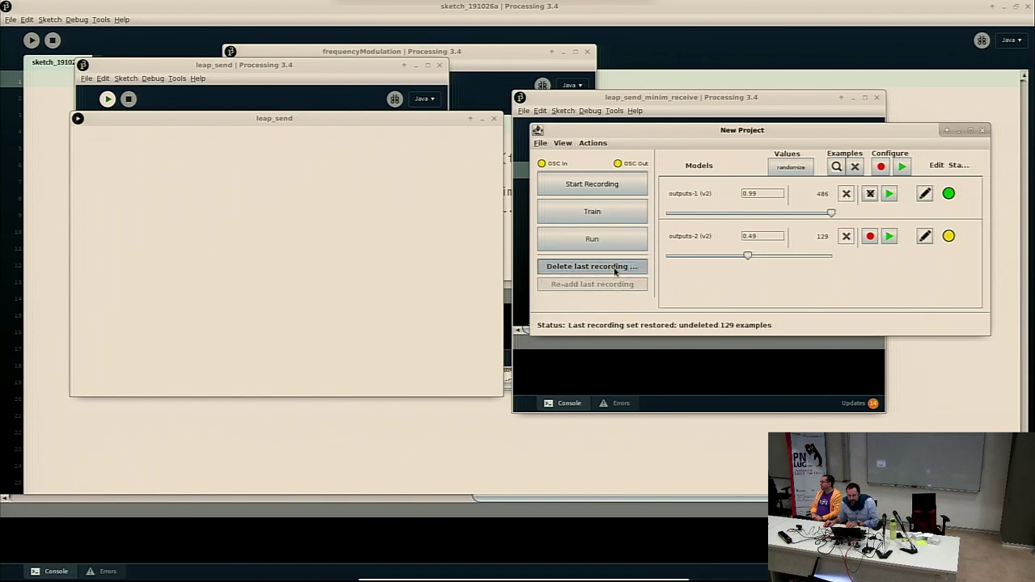
pyautogui.click(615, 269)
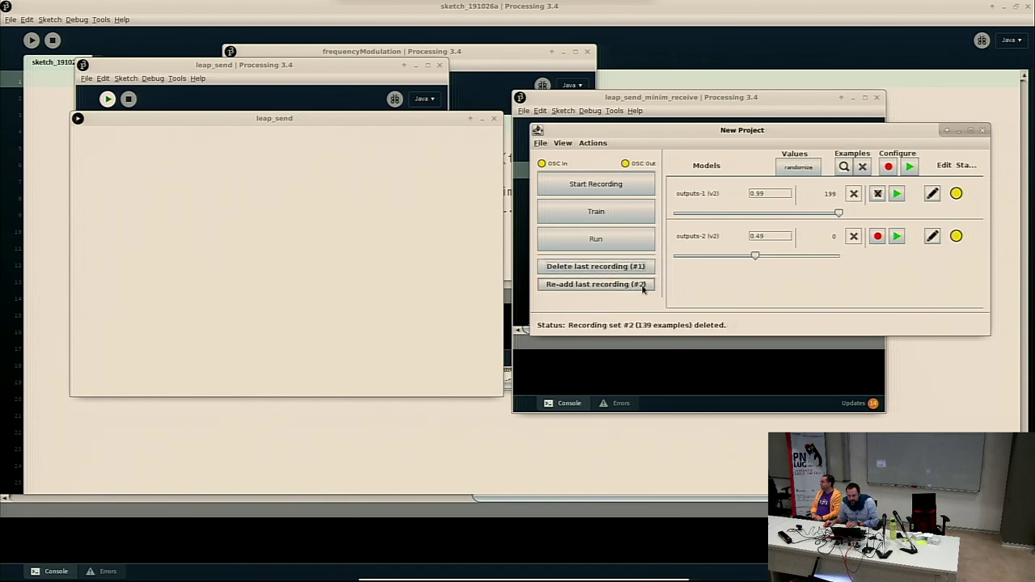
pyautogui.click(634, 267)
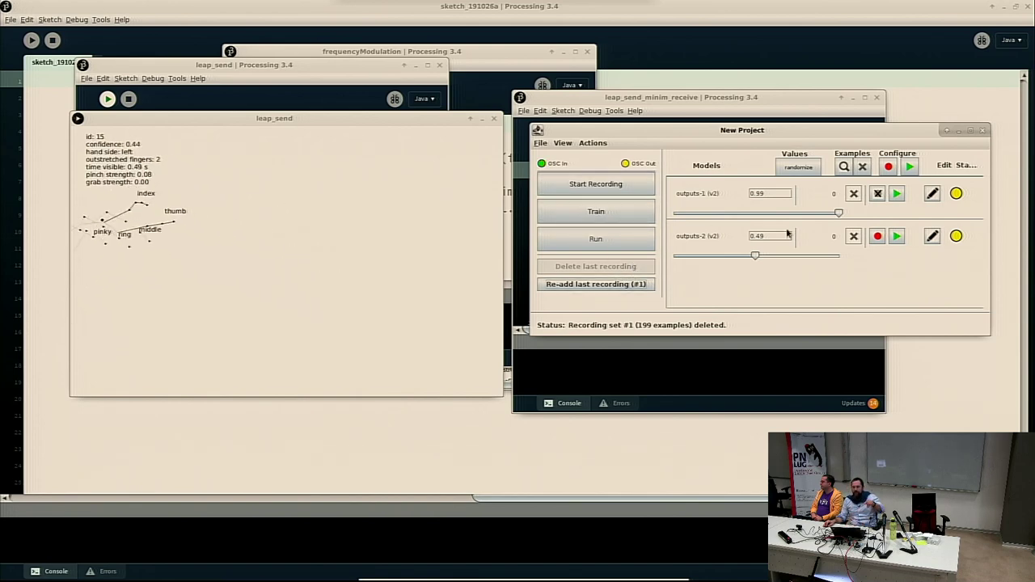
# Enable recording for outputs-1 only and record a set of hand examples at value 0.02
pyautogui.click(878, 193)
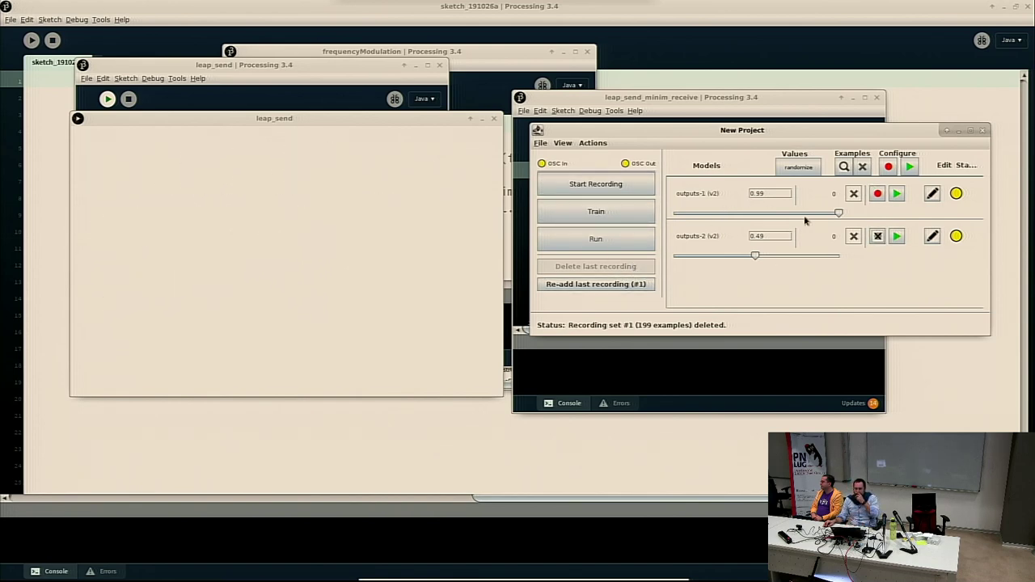
pyautogui.click(608, 184)
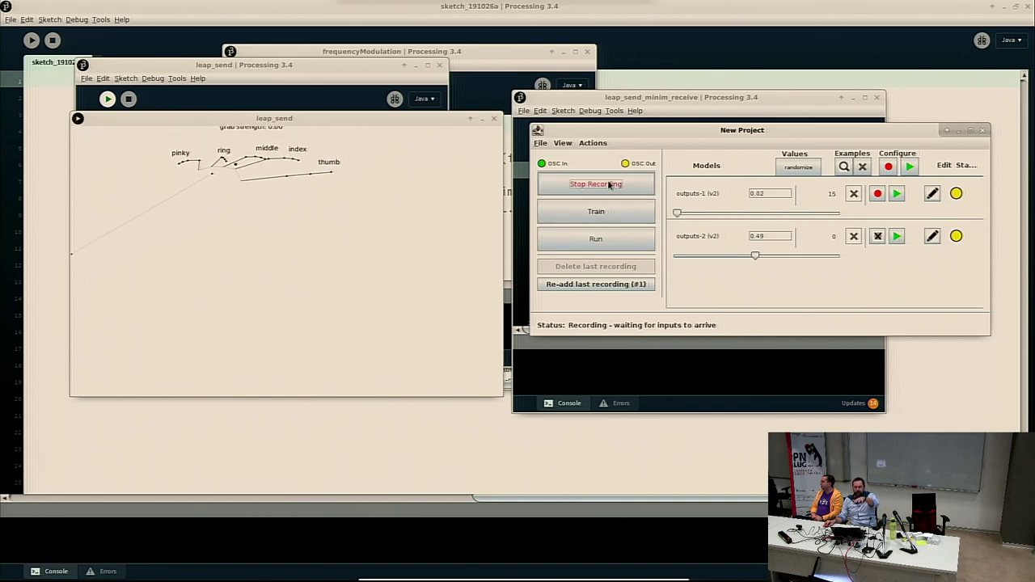
pyautogui.click(608, 183)
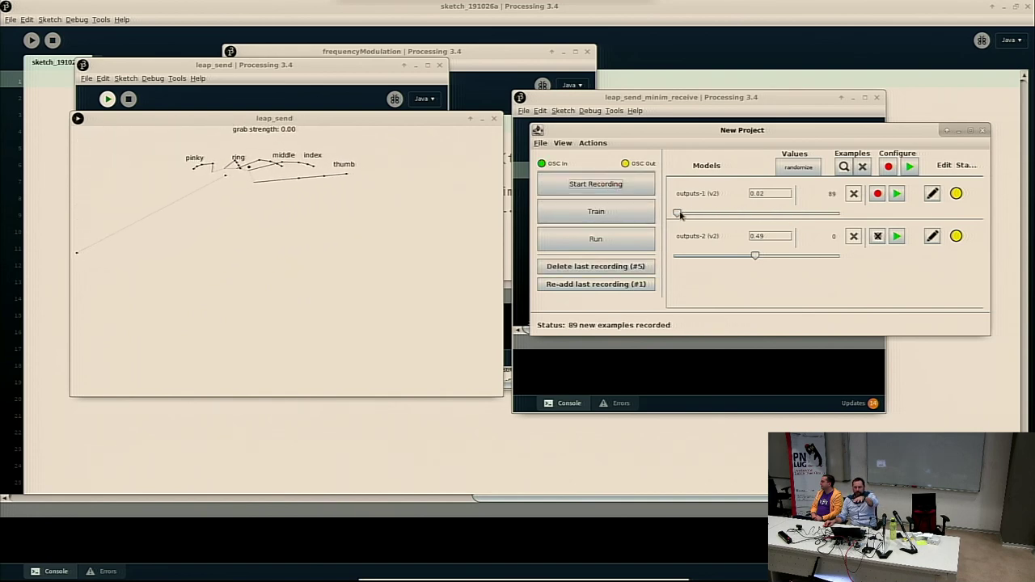
# Record two more sets of hand examples for outputs-1, one at value 0.56 and one at value 1
pyautogui.moveTo(681, 214); pyautogui.dragTo(767, 213)
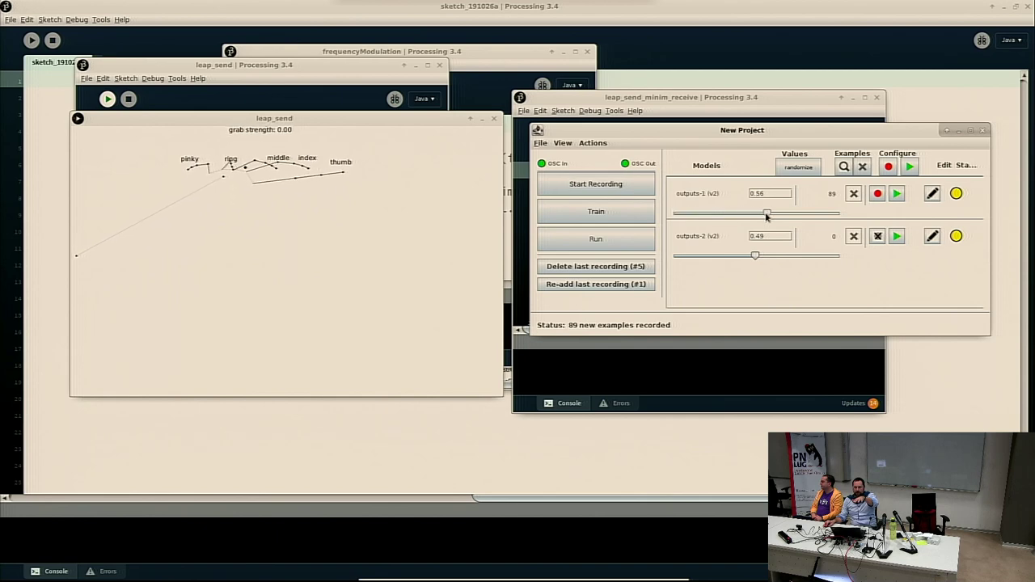
pyautogui.click(609, 185)
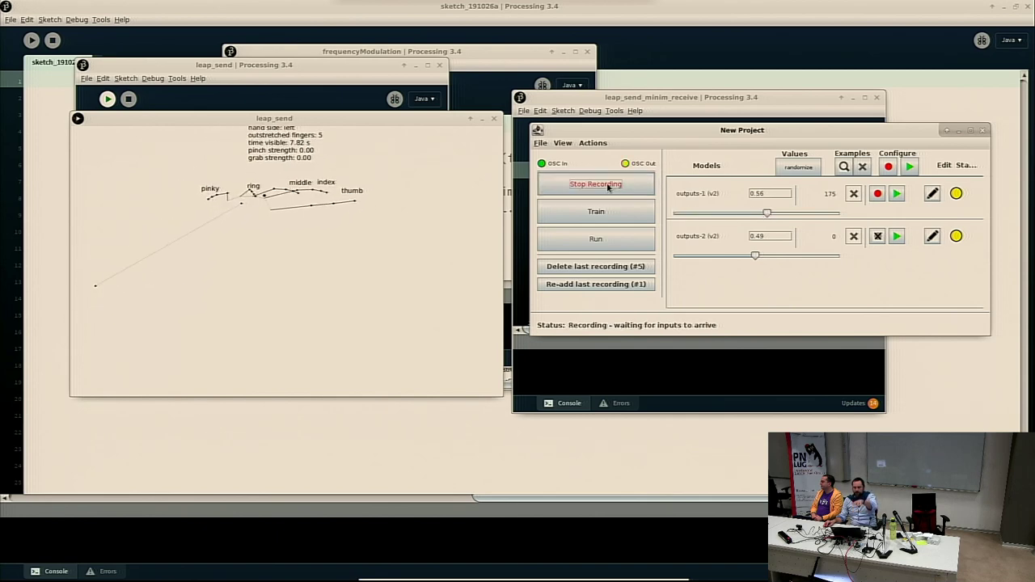
pyautogui.click(608, 184)
pyautogui.moveTo(767, 212); pyautogui.dragTo(841, 213)
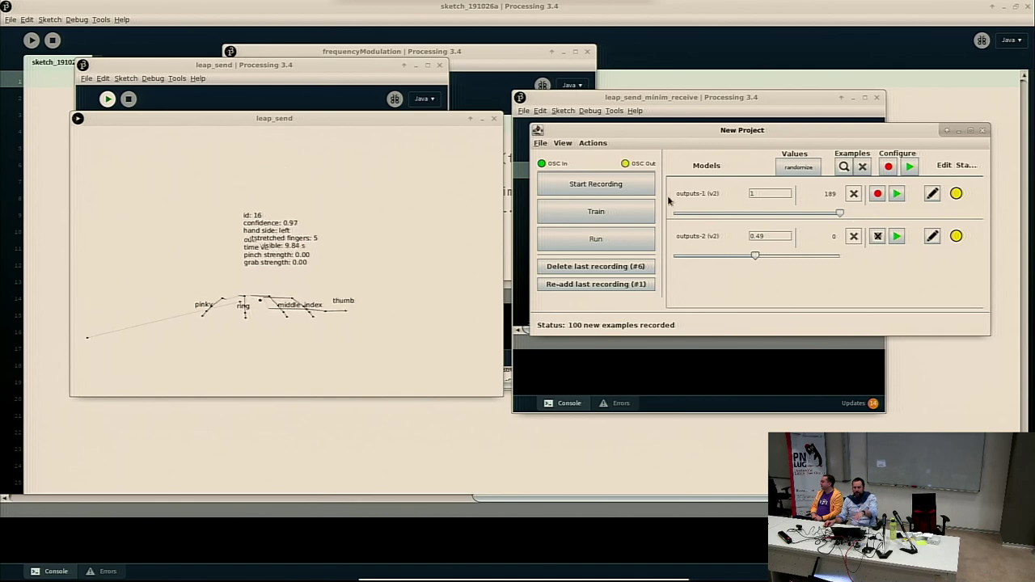
pyautogui.click(638, 189)
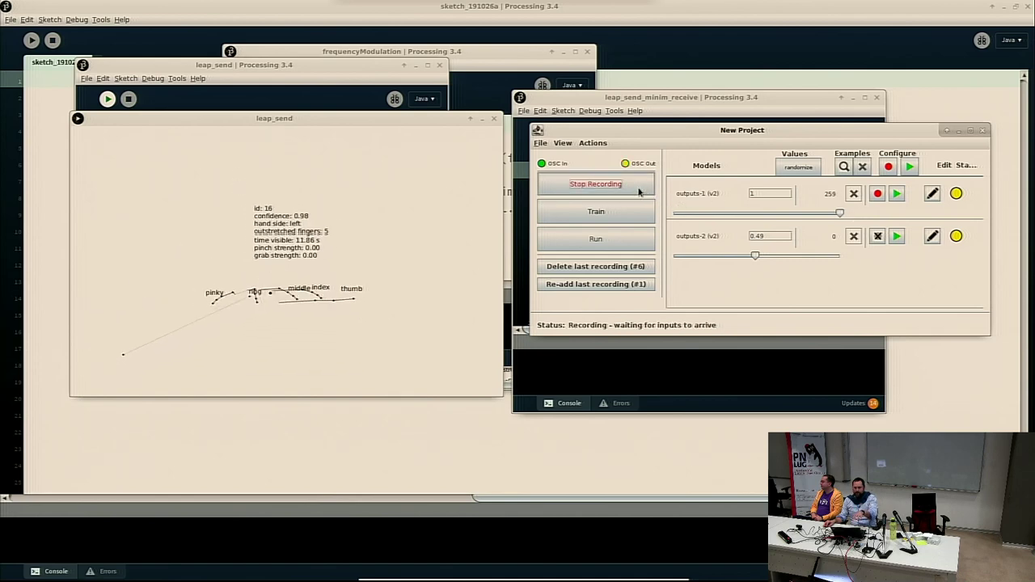
pyautogui.click(639, 186)
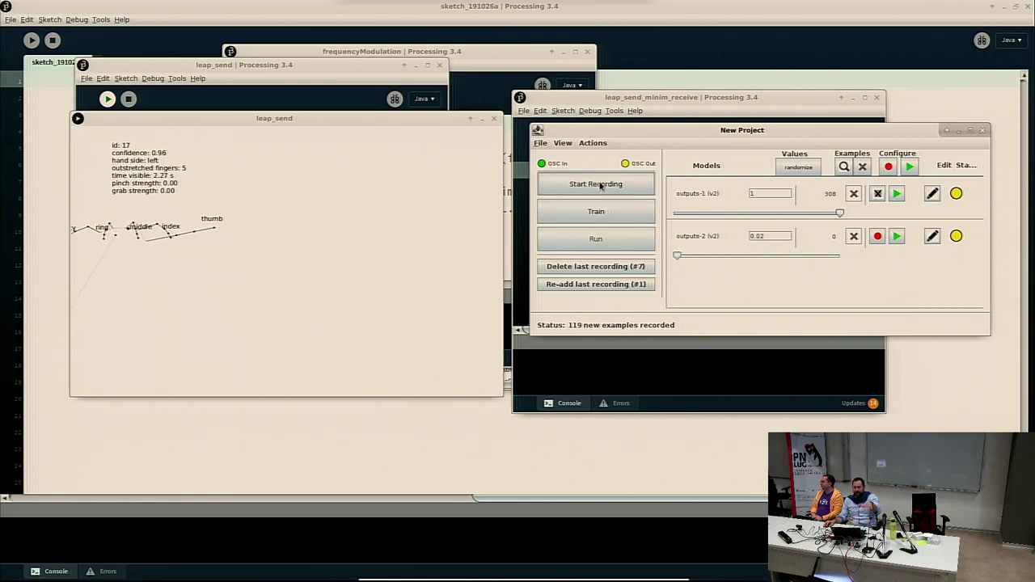
# With recording enabled only for outputs-2, record hand example sets at values 0.02 and 1
pyautogui.click(601, 185)
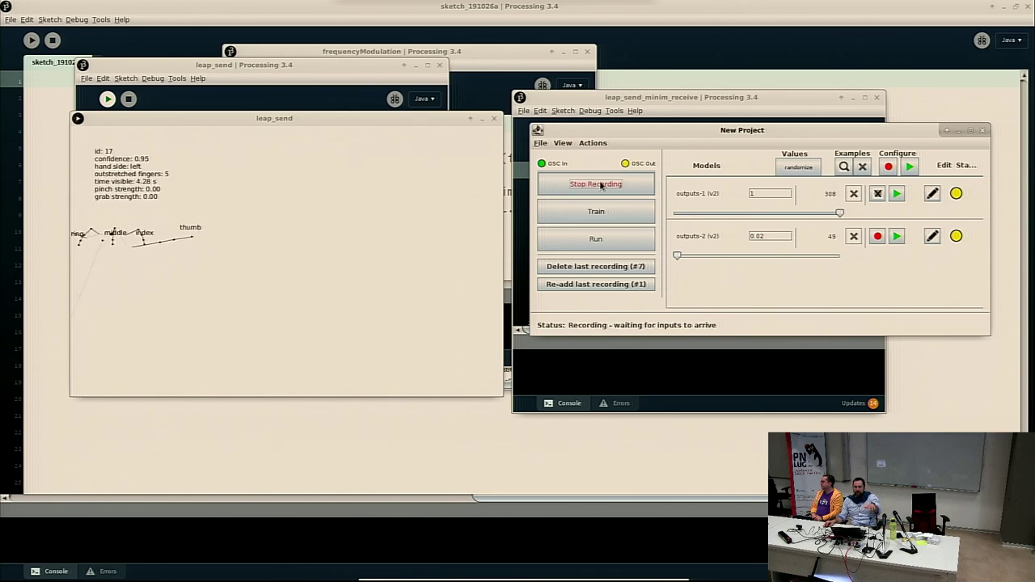
pyautogui.click(600, 185)
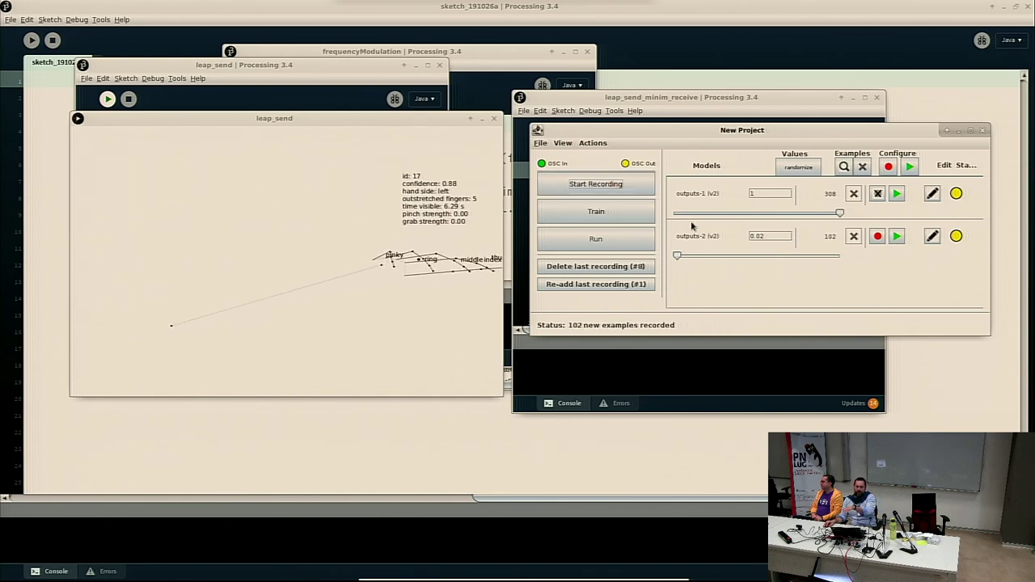
pyautogui.moveTo(678, 255); pyautogui.dragTo(841, 257)
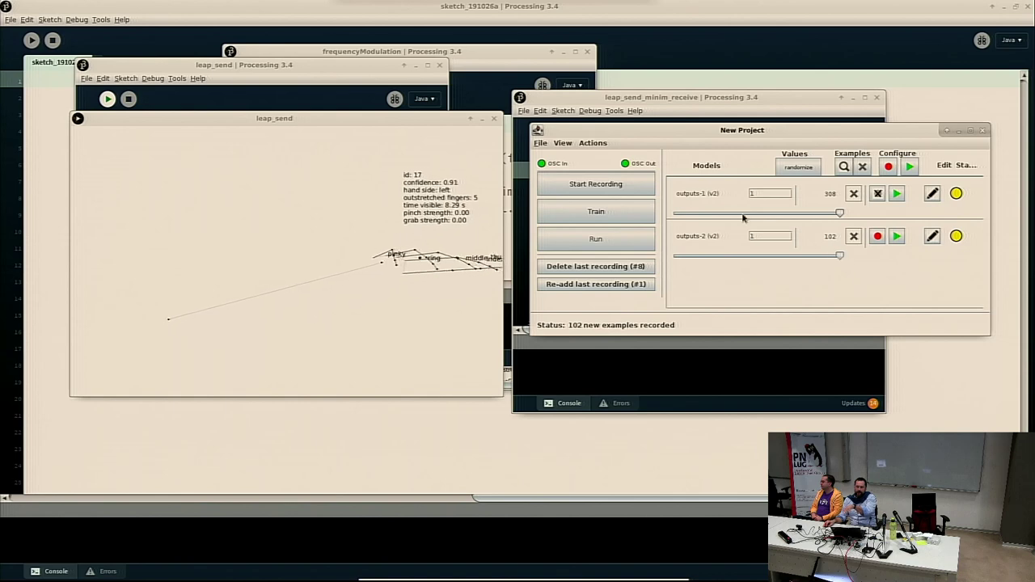
pyautogui.click(616, 185)
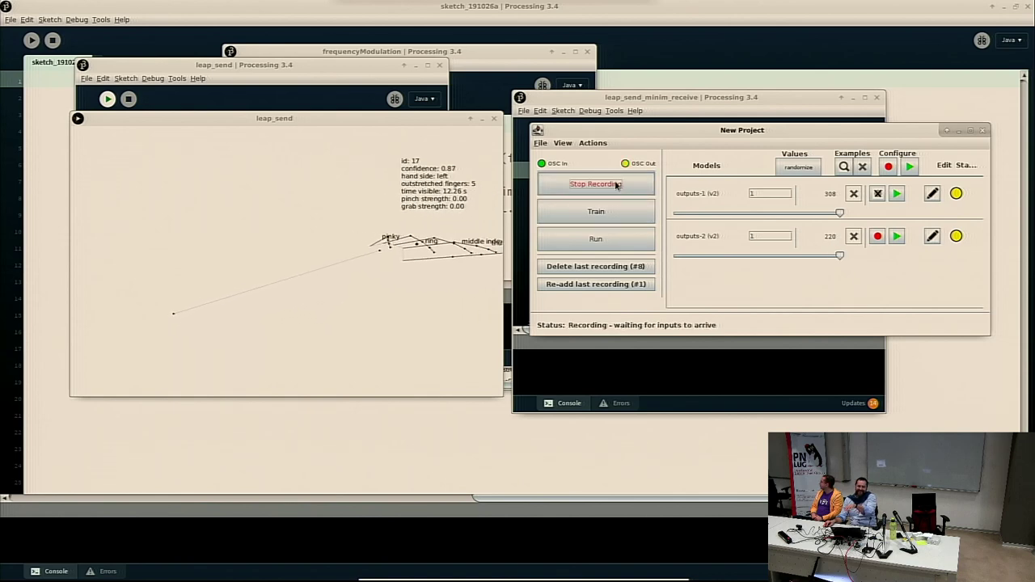
pyautogui.click(618, 185)
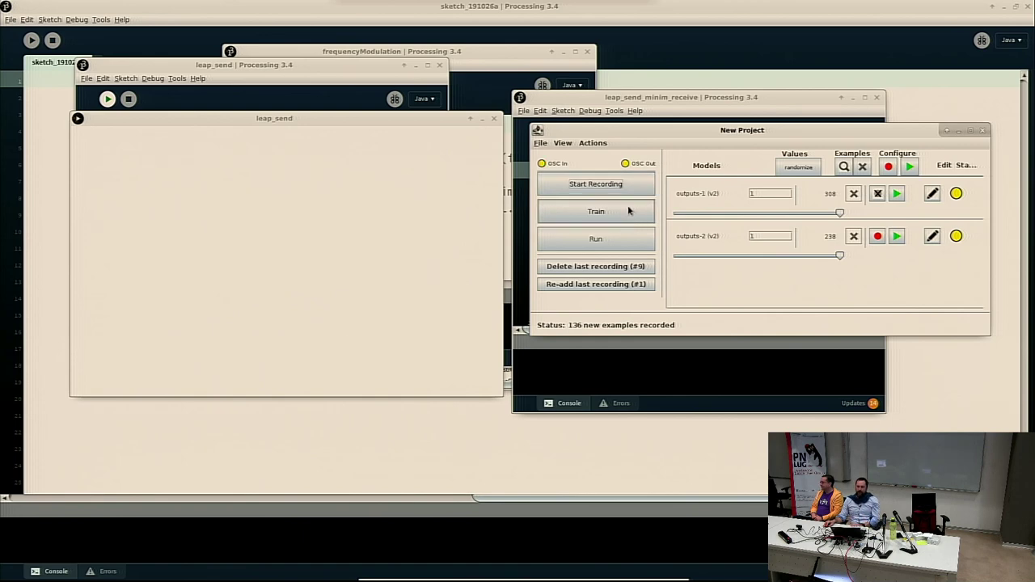
# Train the models, record another outputs-1 example set at value 0.02, and retrain
pyautogui.click(628, 210)
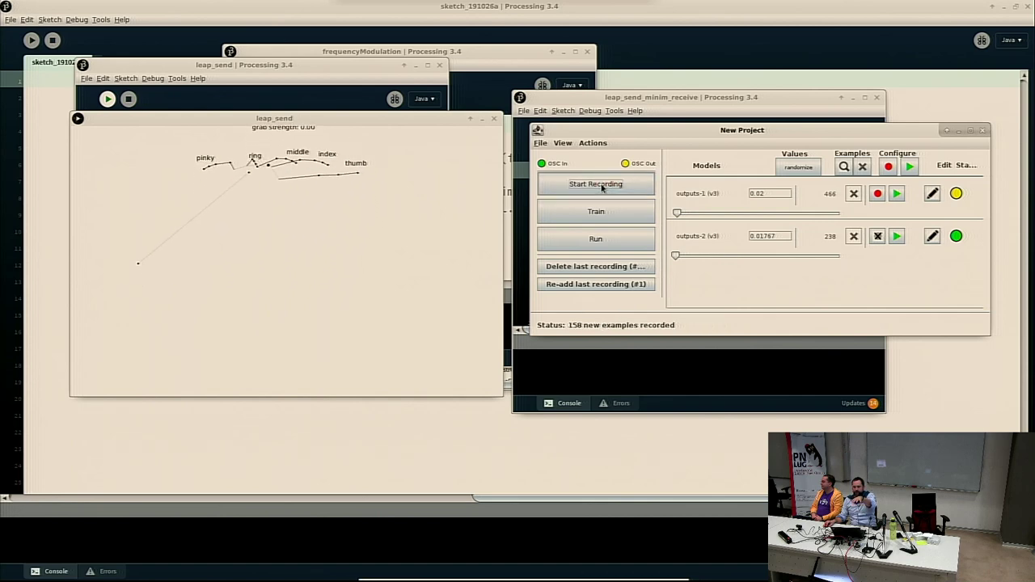
pyautogui.click(614, 217)
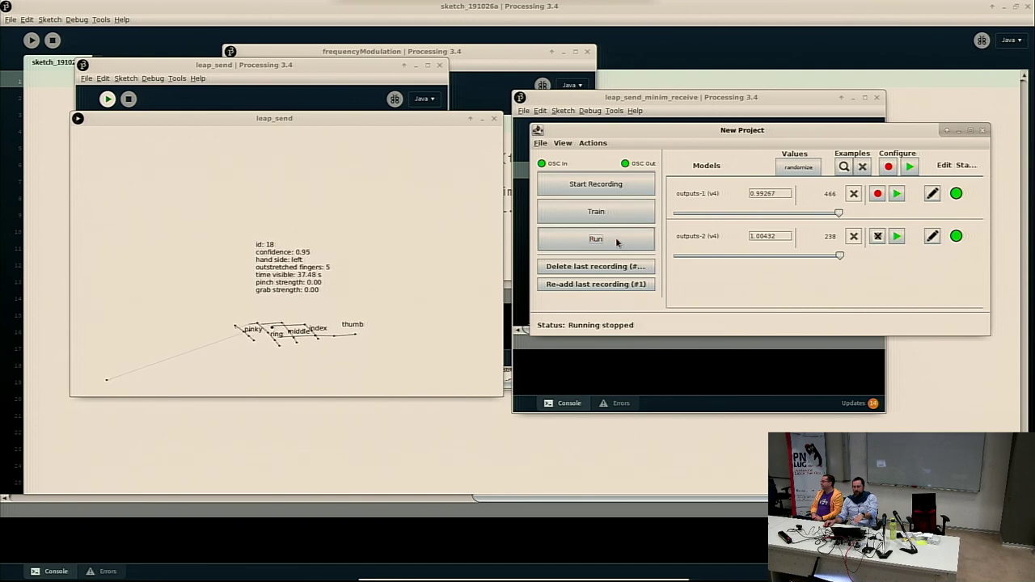
# With recording still enabled only for outputs-1, record example sets with the outputs-2 value at 0 and 0.3
pyautogui.moveTo(837, 257); pyautogui.dragTo(674, 256)
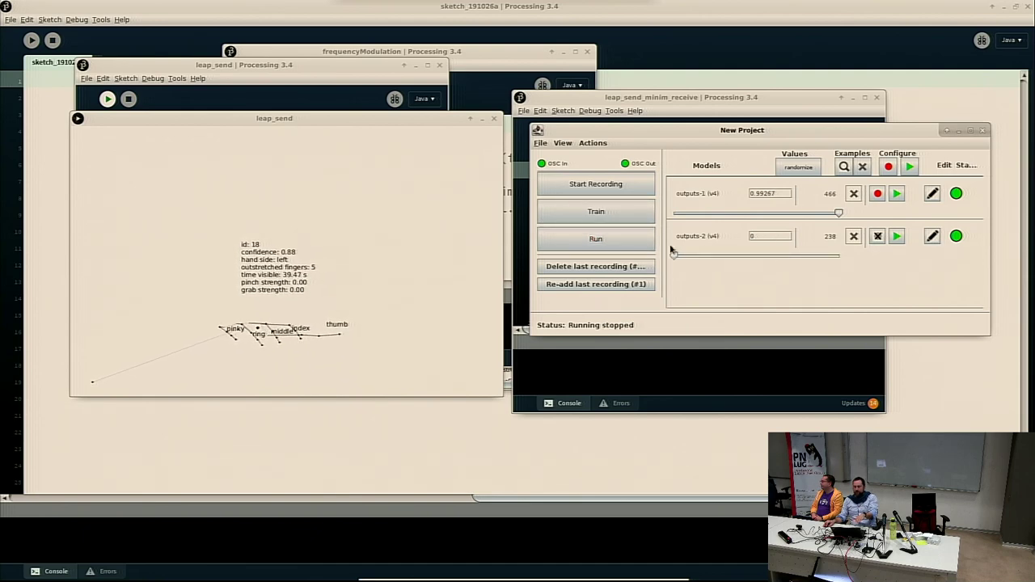
pyautogui.click(605, 185)
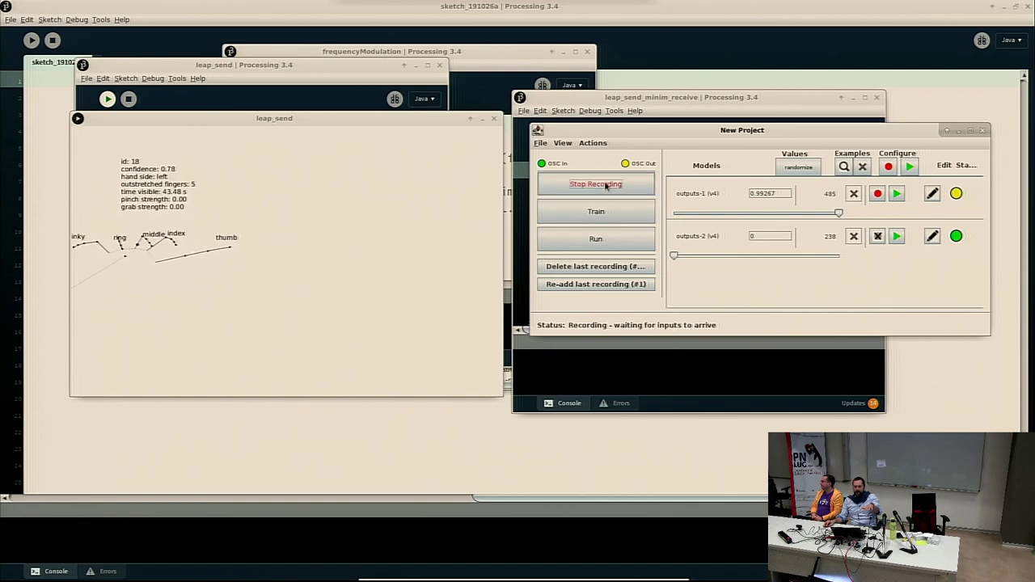
pyautogui.click(607, 187)
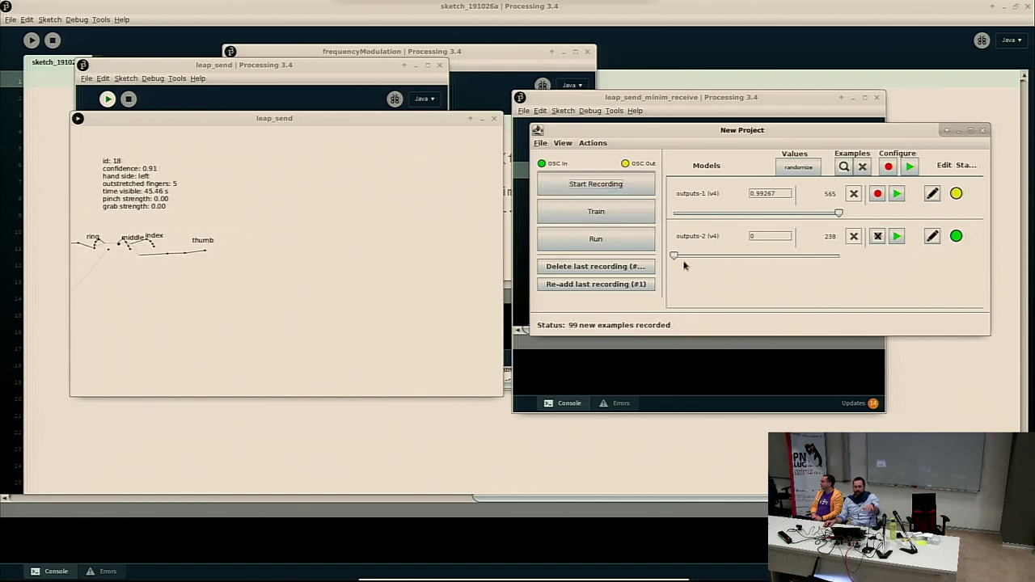
pyautogui.click(725, 257)
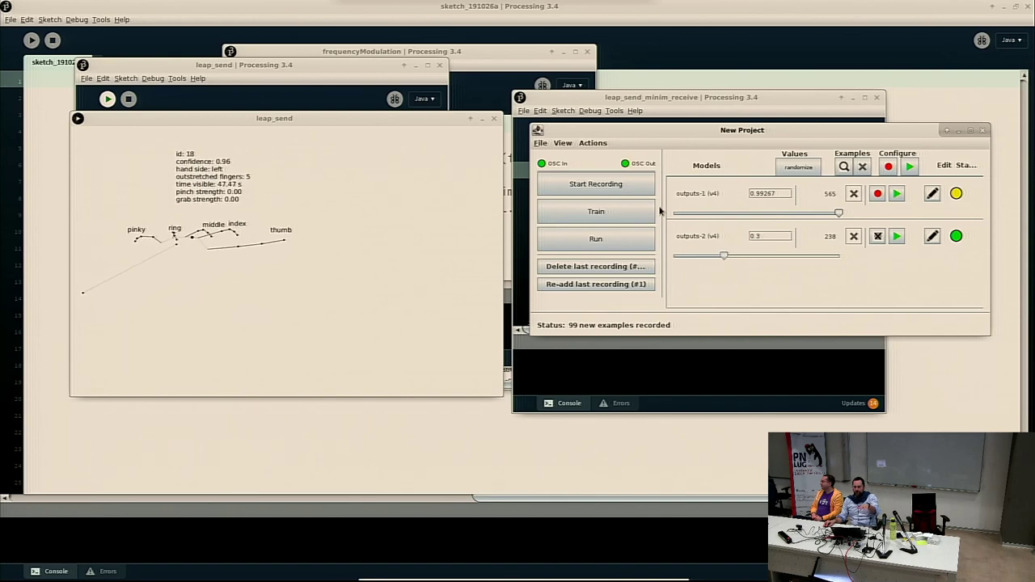
pyautogui.click(623, 185)
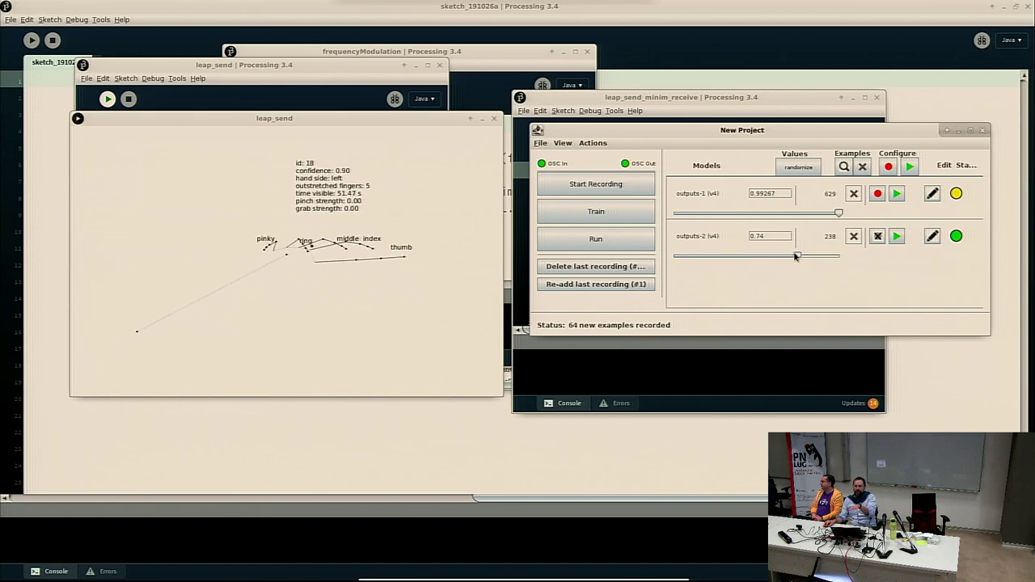
# Record two further hand example sets with the outputs-2 value at 0.74 and 1
pyautogui.click(630, 190)
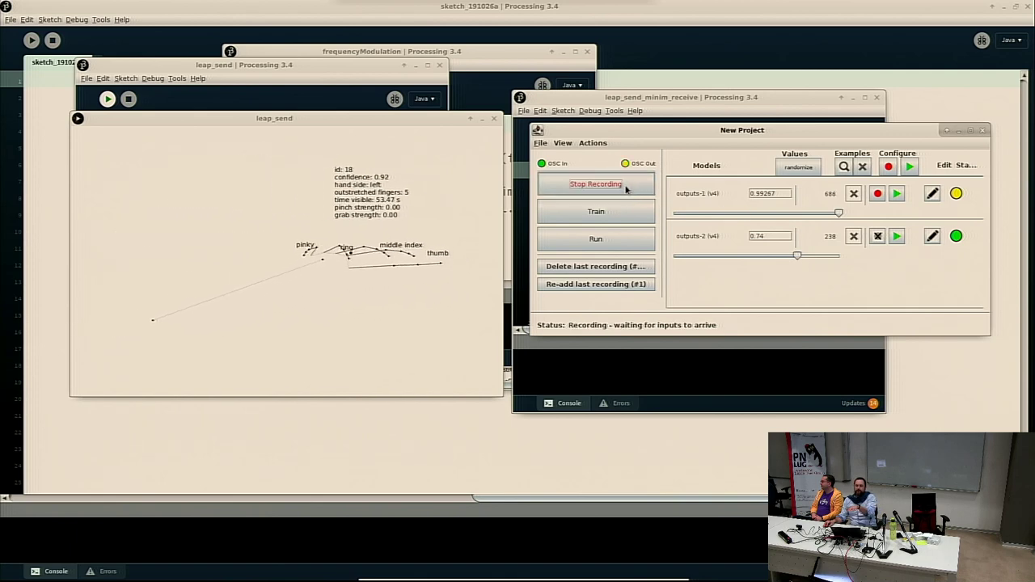
pyautogui.click(631, 186)
pyautogui.moveTo(796, 256); pyautogui.dragTo(839, 255)
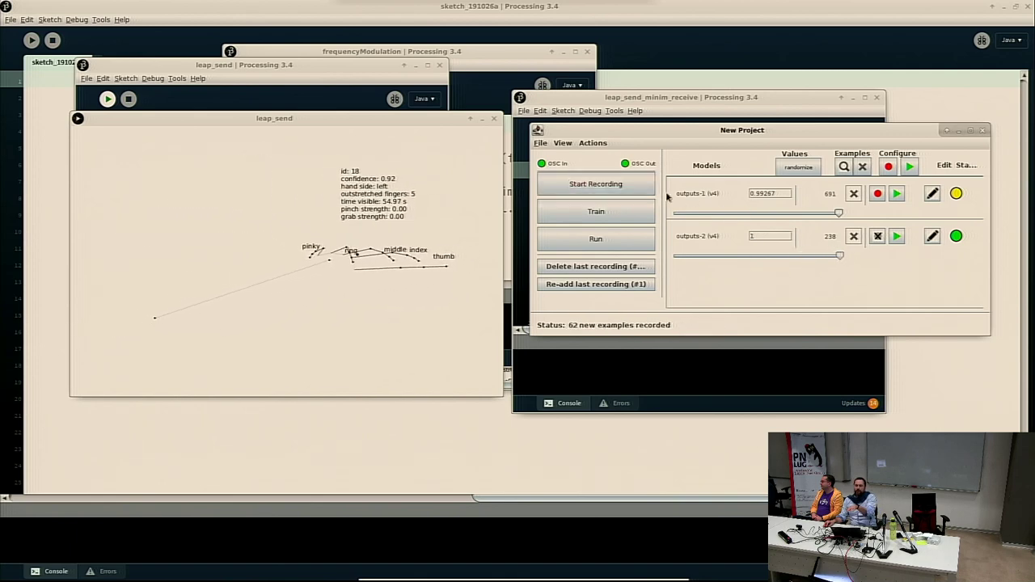
pyautogui.click(625, 185)
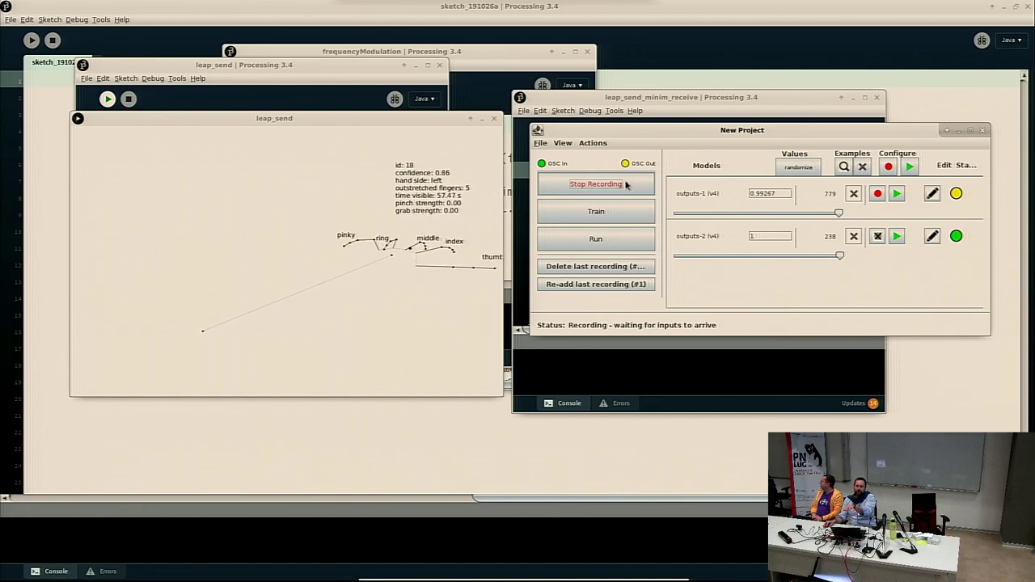
pyautogui.click(626, 185)
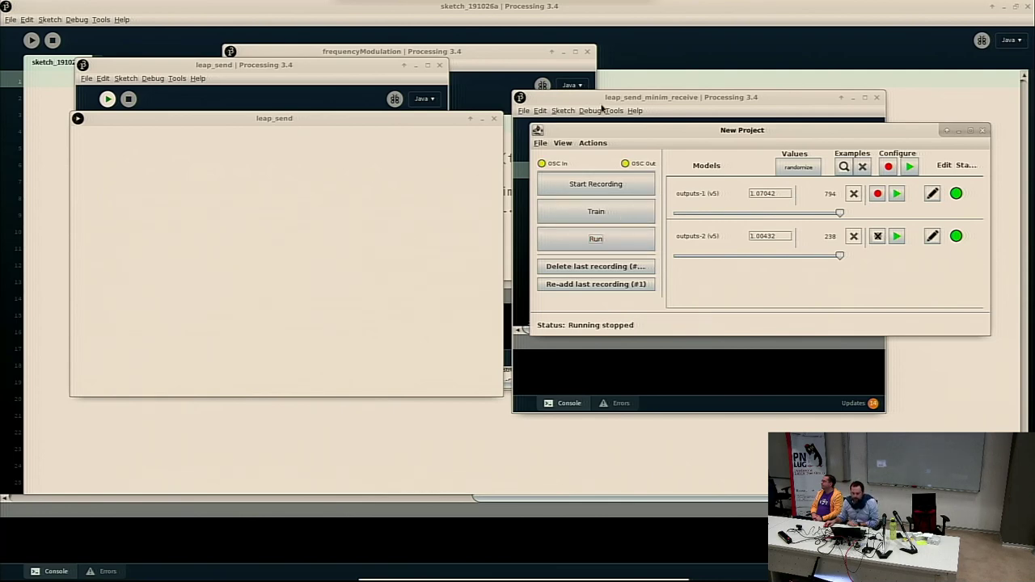
# Run the leap_send_minim_receive sketch and check its code for the receive toggle key and the modulation mapping
pyautogui.click(613, 97)
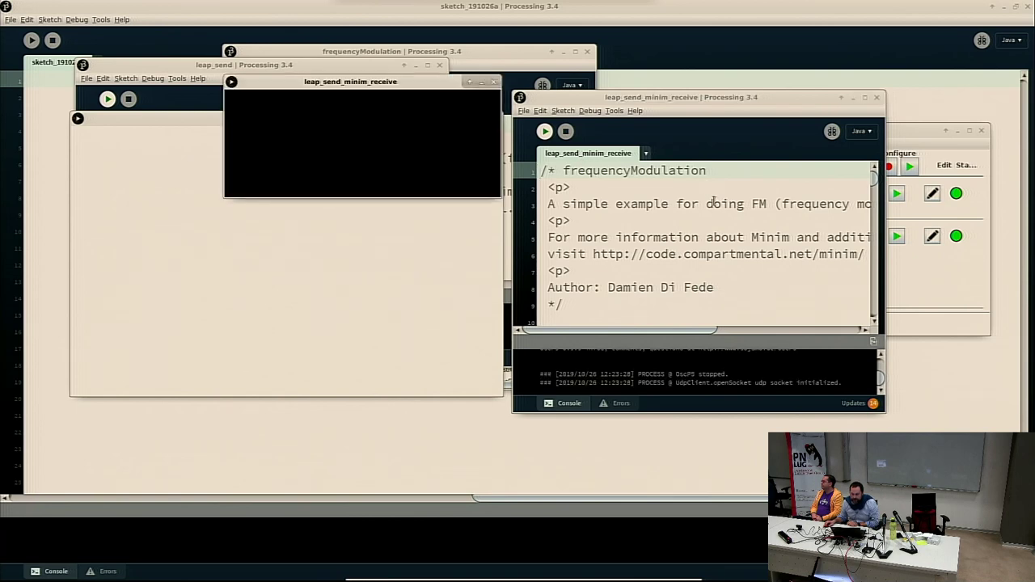
pyautogui.scroll(-20, 716, 203)
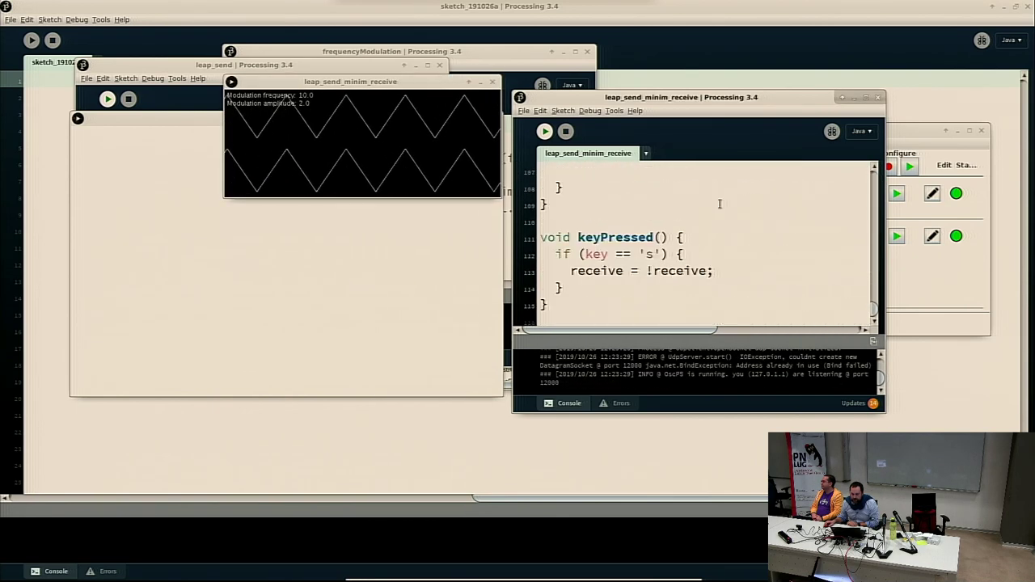
pyautogui.scroll(2, 720, 204)
pyautogui.click(440, 153)
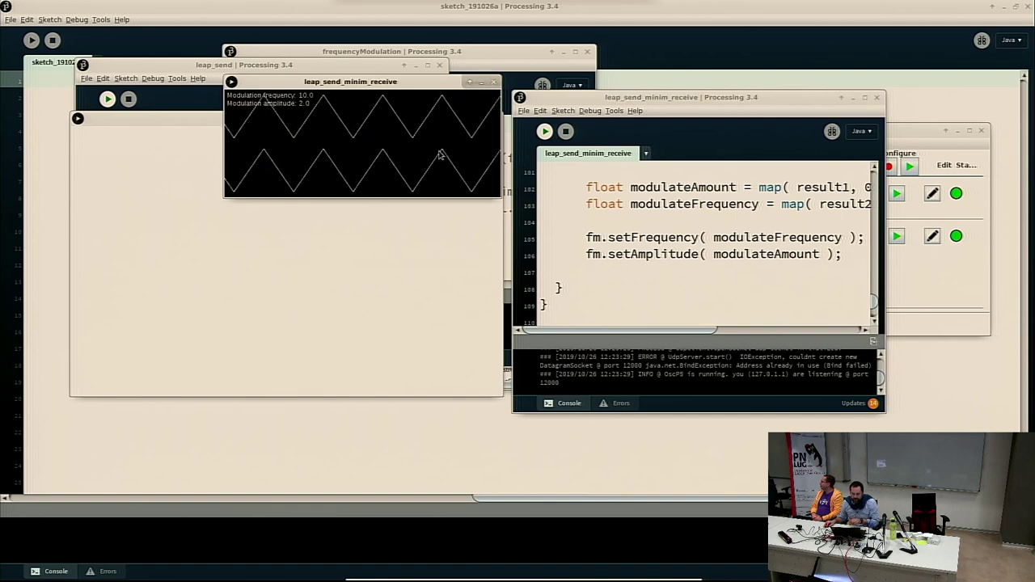
# Rearrange the receive sketch's code, the Wekinator project and the waveform window away from the leap_send display
pyautogui.moveTo(736, 104); pyautogui.dragTo(750, 271)
pyautogui.click(729, 184)
pyautogui.moveTo(728, 130); pyautogui.dragTo(728, 90)
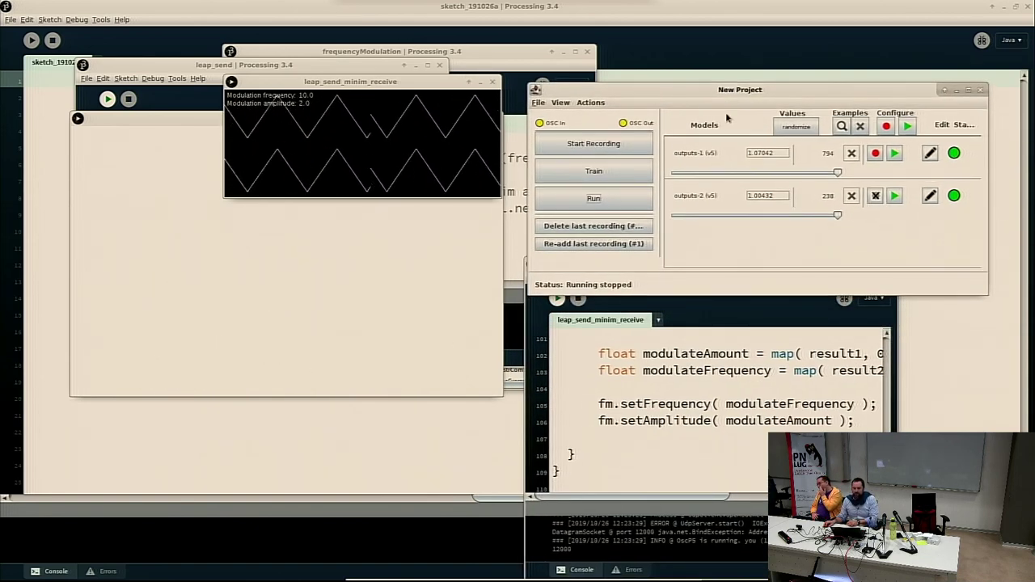
pyautogui.moveTo(356, 81); pyautogui.dragTo(636, 103)
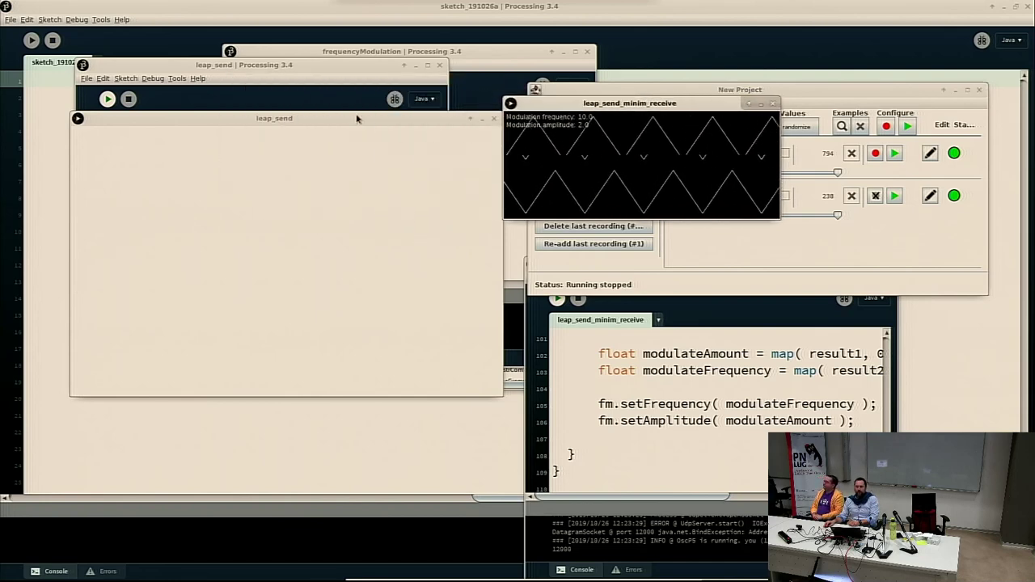
# Close the waveform window and relaunch the leap_send_minim_receive sketch with the Wekinator models running
pyautogui.click(301, 180)
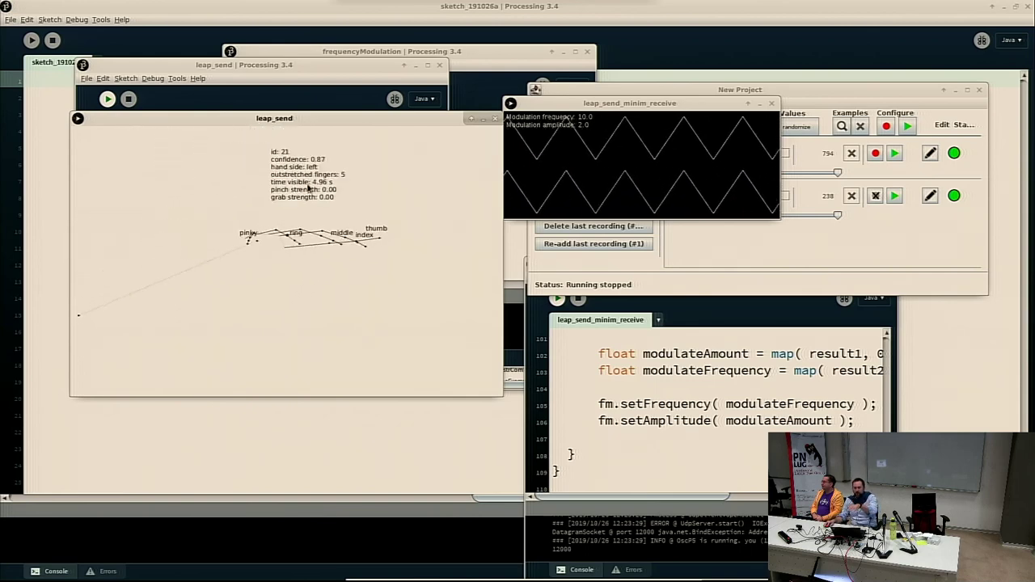
pyautogui.click(772, 103)
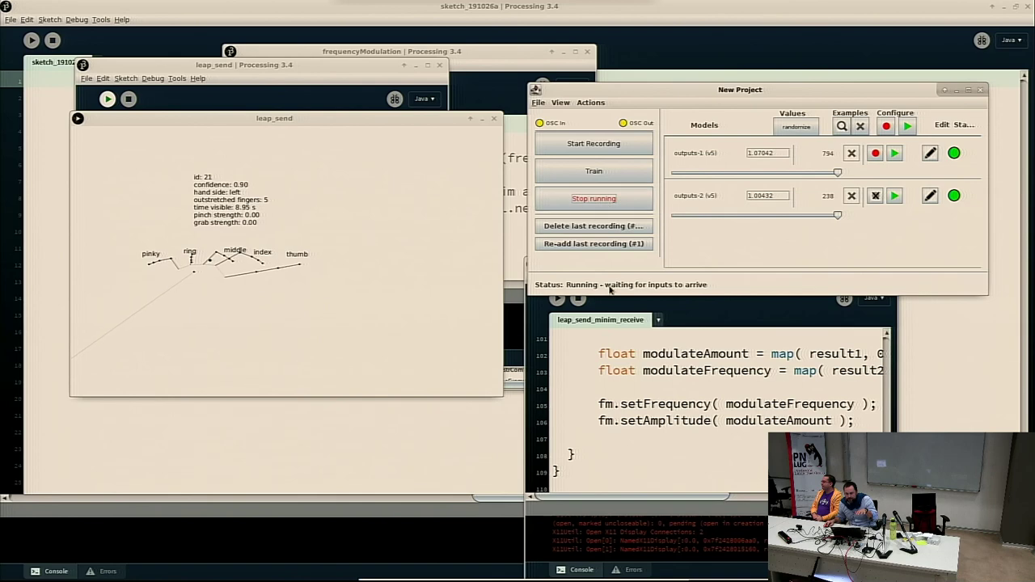
pyautogui.click(557, 300)
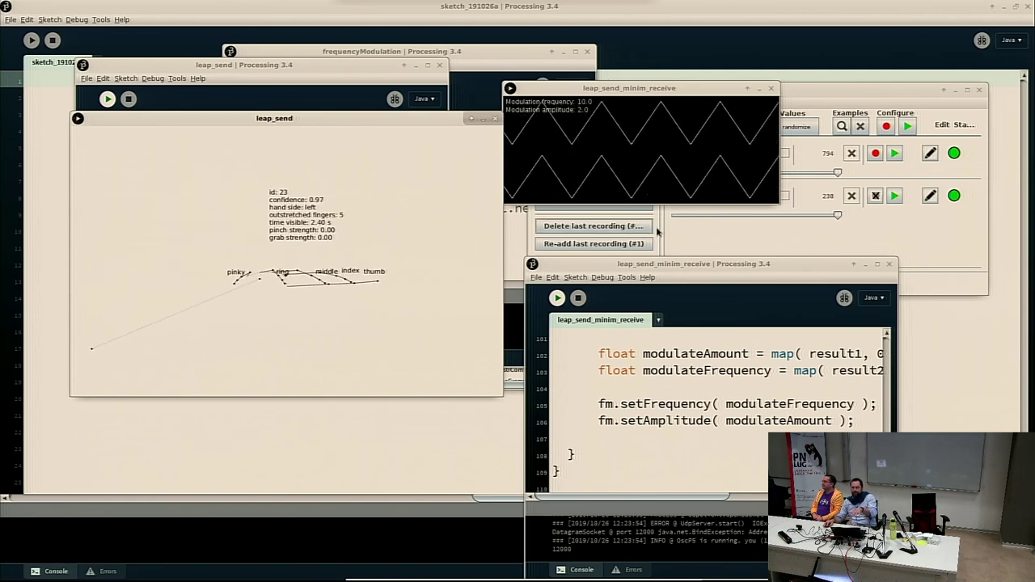
# Arrange the Wekinator project, receive code, waveform and leap_send windows so all are visible together
pyautogui.moveTo(891, 94); pyautogui.dragTo(902, 85)
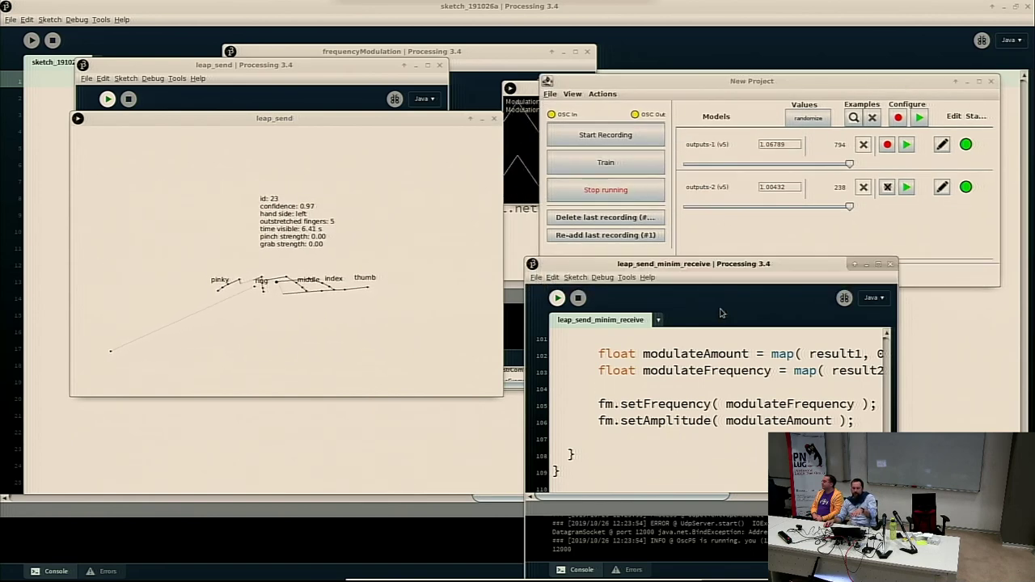
pyautogui.moveTo(642, 309); pyautogui.dragTo(787, 196)
pyautogui.moveTo(354, 118)
pyautogui.mouseDown()
pyautogui.moveTo(411, 233)
pyautogui.moveTo(392, 205)
pyautogui.moveTo(353, 187)
pyautogui.mouseUp()
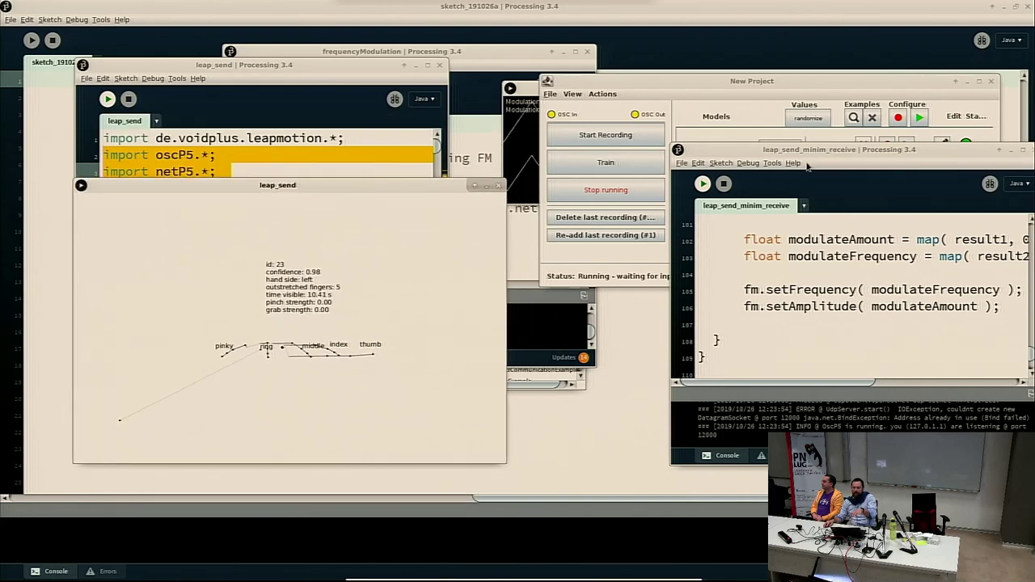
pyautogui.moveTo(808, 165); pyautogui.dragTo(738, 292)
pyautogui.moveTo(707, 83); pyautogui.dragTo(817, 57)
pyautogui.moveTo(580, 87)
pyautogui.mouseDown()
pyautogui.moveTo(550, 91)
pyautogui.moveTo(680, 324)
pyautogui.mouseUp()
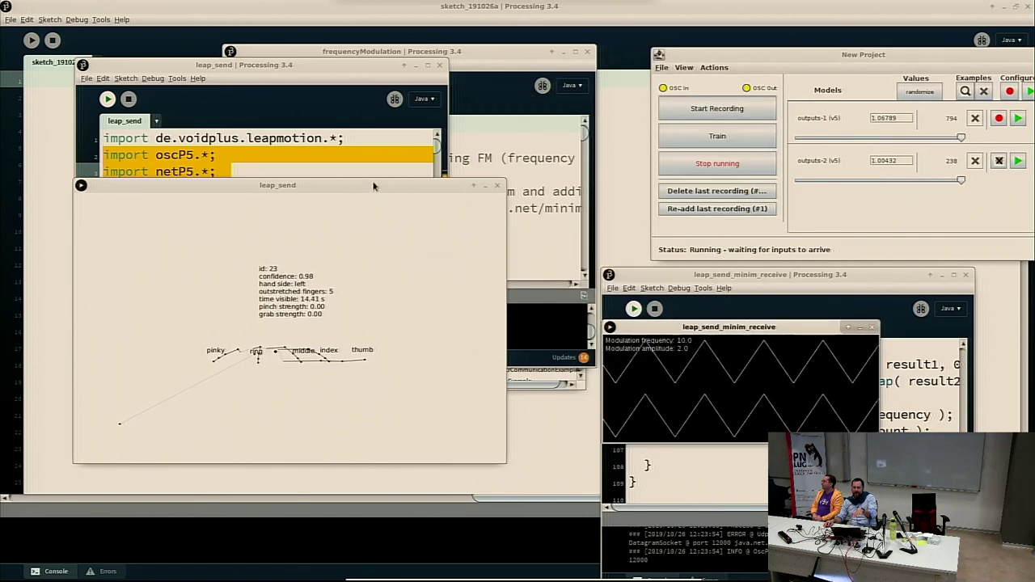
pyautogui.moveTo(373, 186); pyautogui.dragTo(432, 260)
# Stop running the Wekinator models and resume sending hand data from the leap_send sketch
pyautogui.click(712, 163)
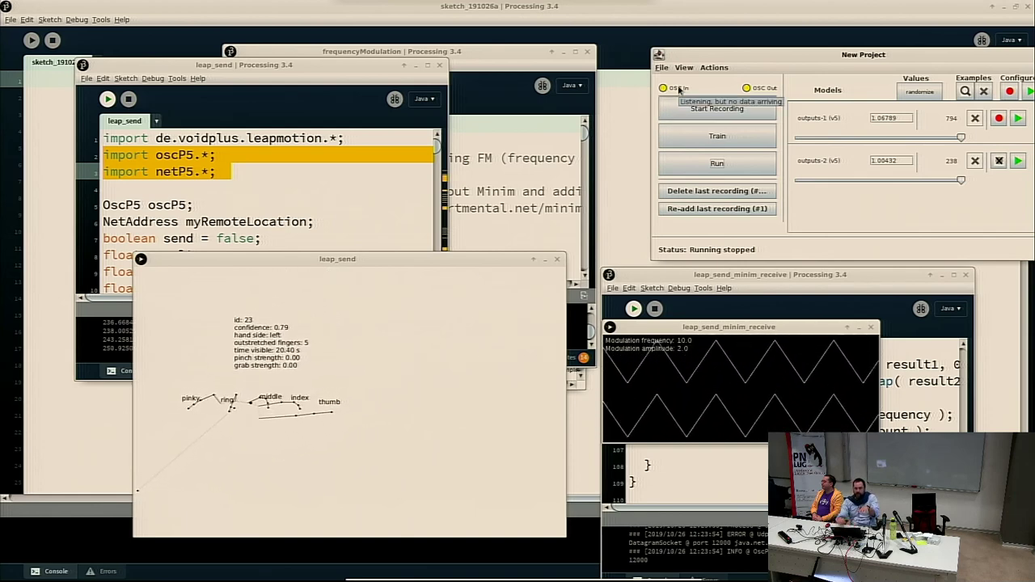
pyautogui.click(402, 338)
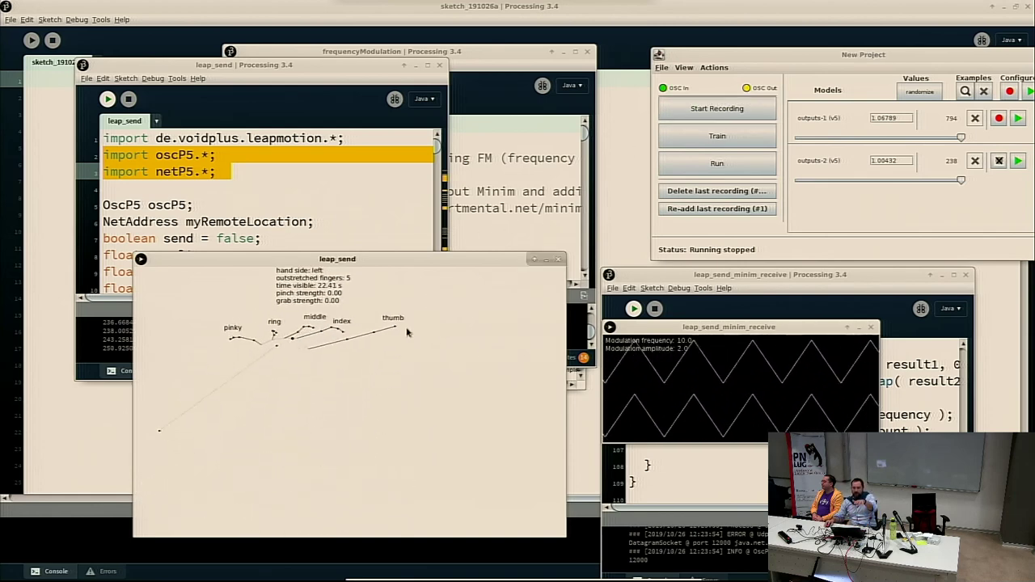